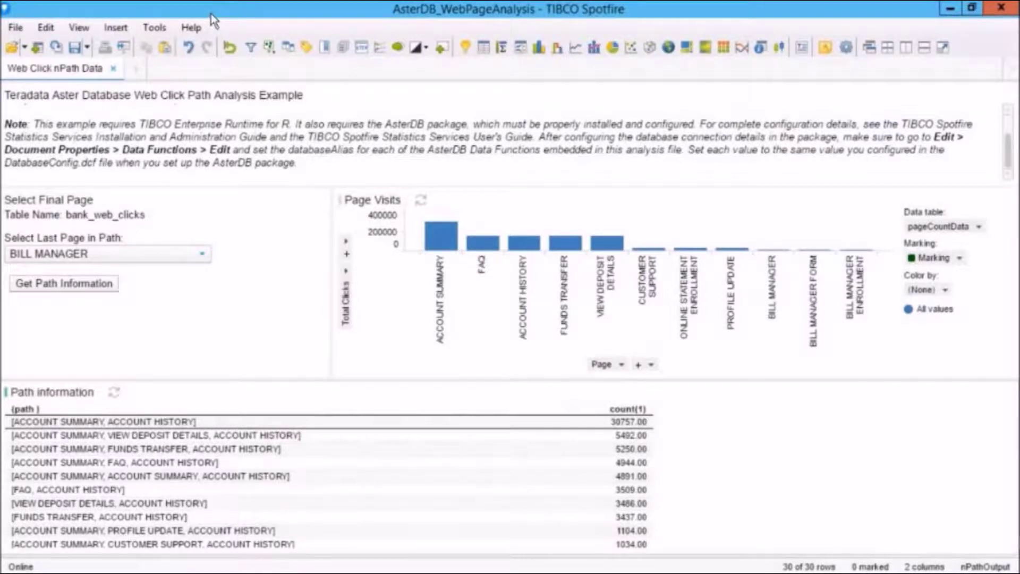
# Launch the Automation Services Job Builder from the Tools menu
pyautogui.click(153, 28)
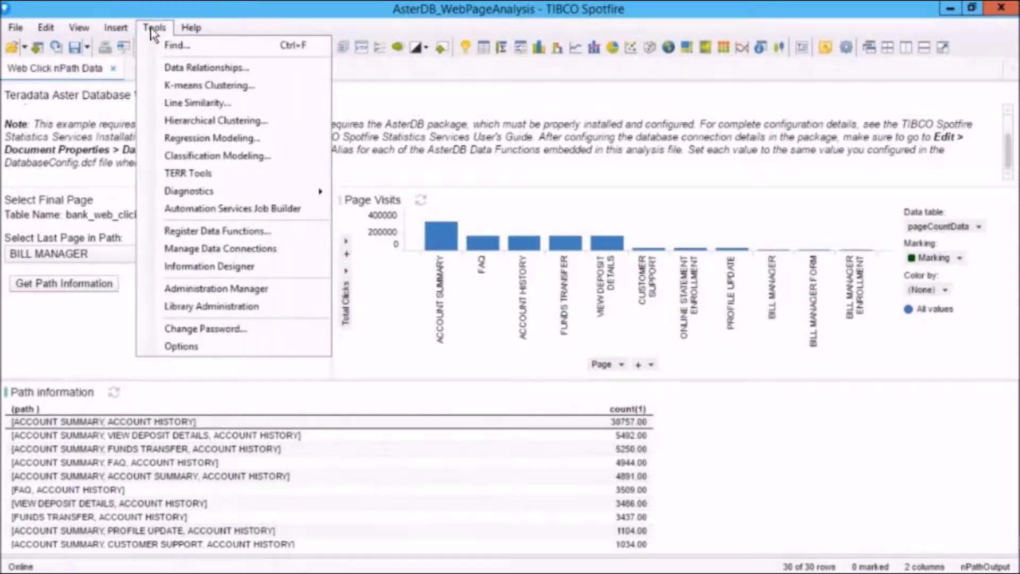
pyautogui.click(309, 213)
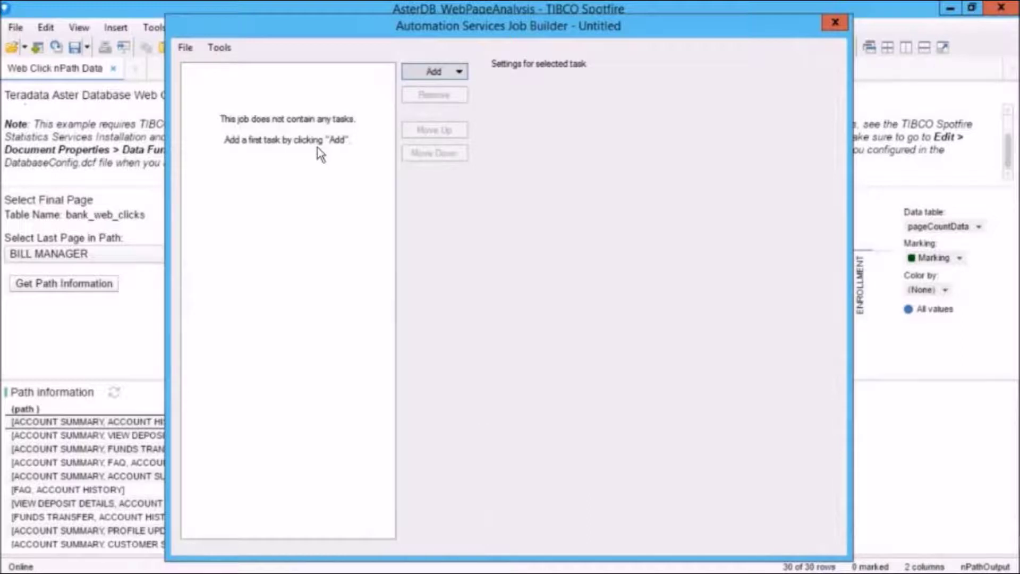
pyautogui.click(460, 73)
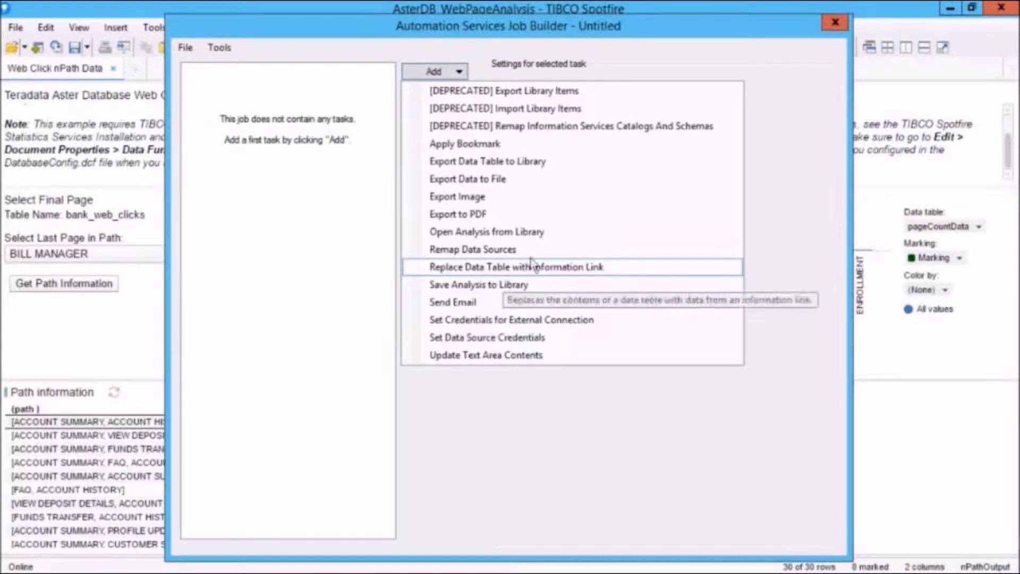
# Add an Open Analysis from Library task to the untitled job
pyautogui.click(508, 233)
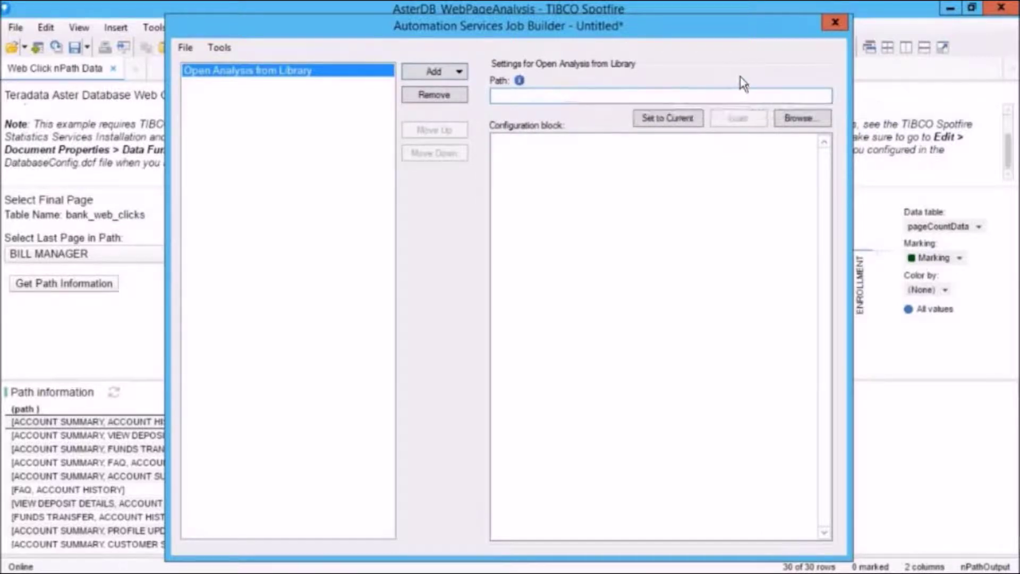
pyautogui.click(794, 117)
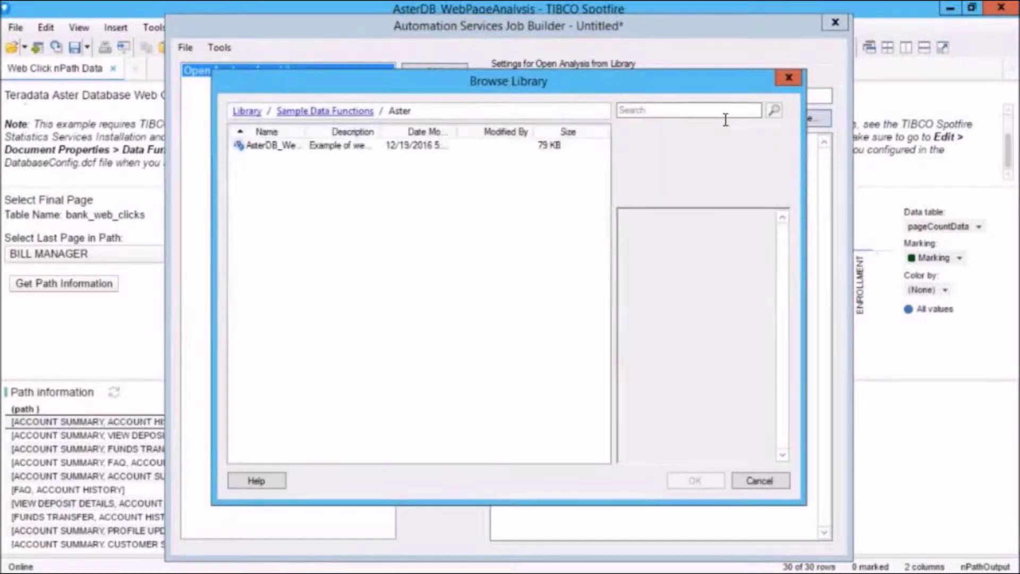
# Set the task's path to AsterDB_WebPageAnalysis in the Sample Data Functions/Aster library folder
pyautogui.moveTo(305, 132); pyautogui.dragTo(386, 133)
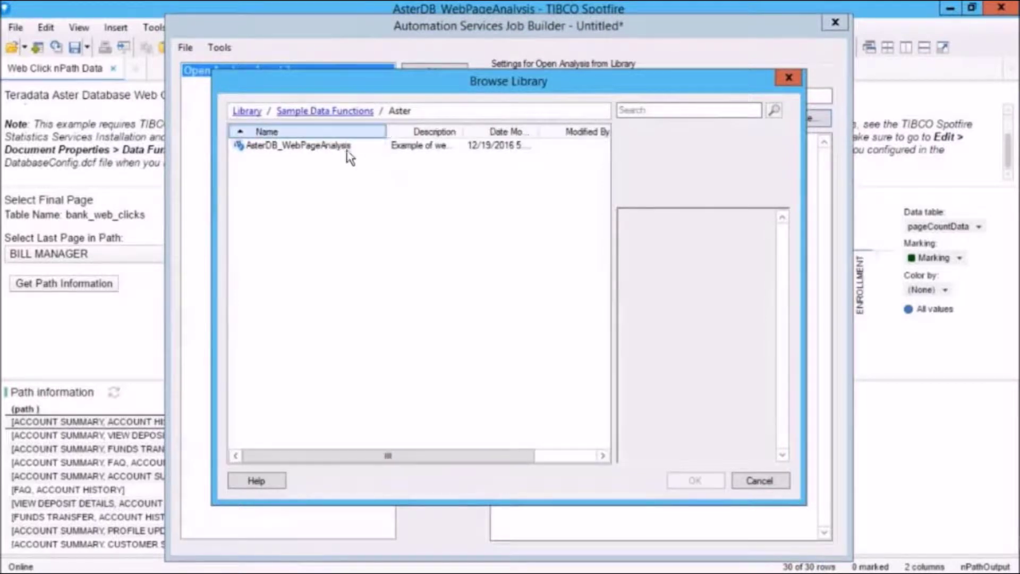
pyautogui.click(318, 147)
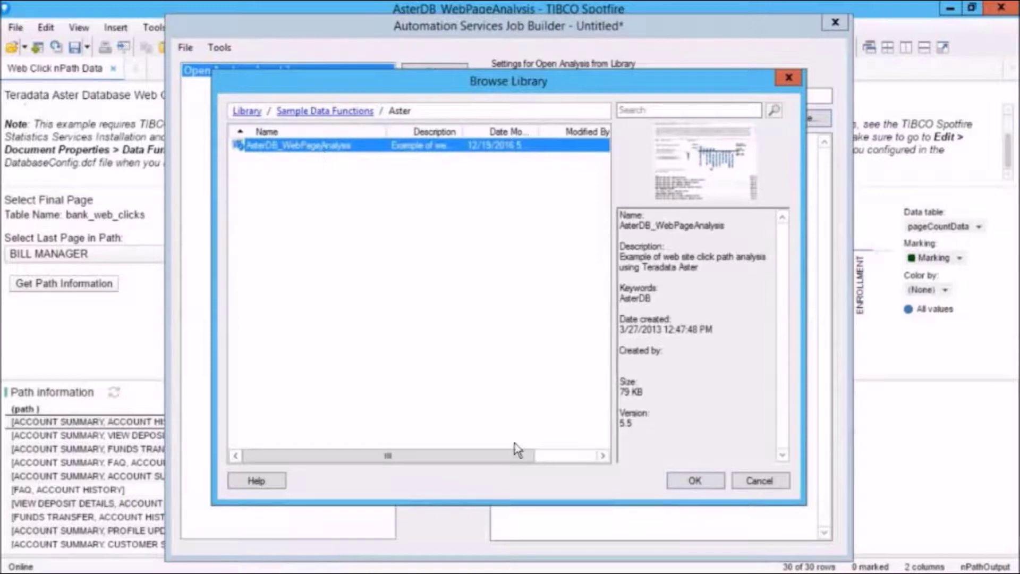
pyautogui.click(693, 481)
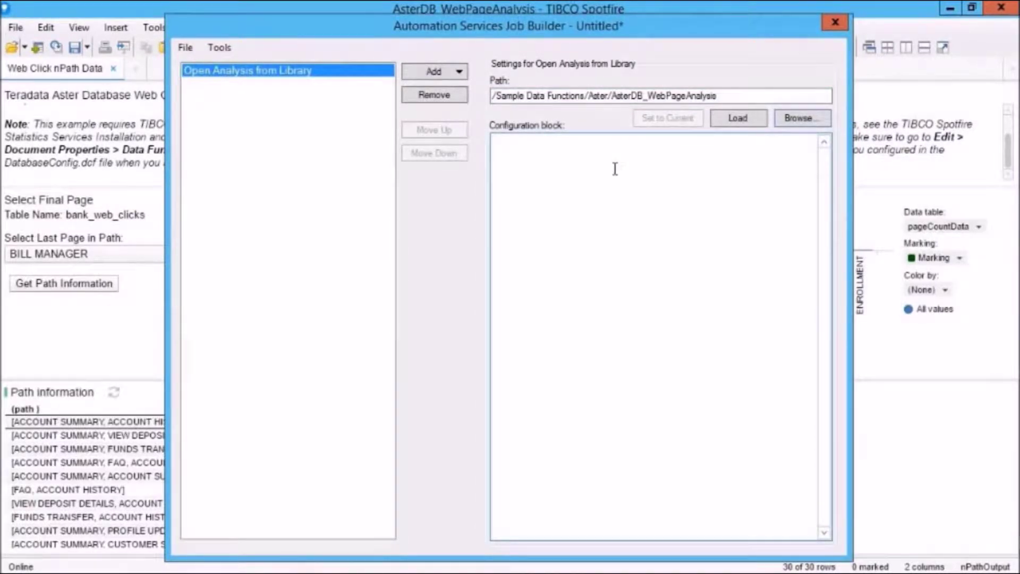
# Add an Export to PDF task saving to 'Aster Visualization' in the 118492 folder
pyautogui.click(459, 73)
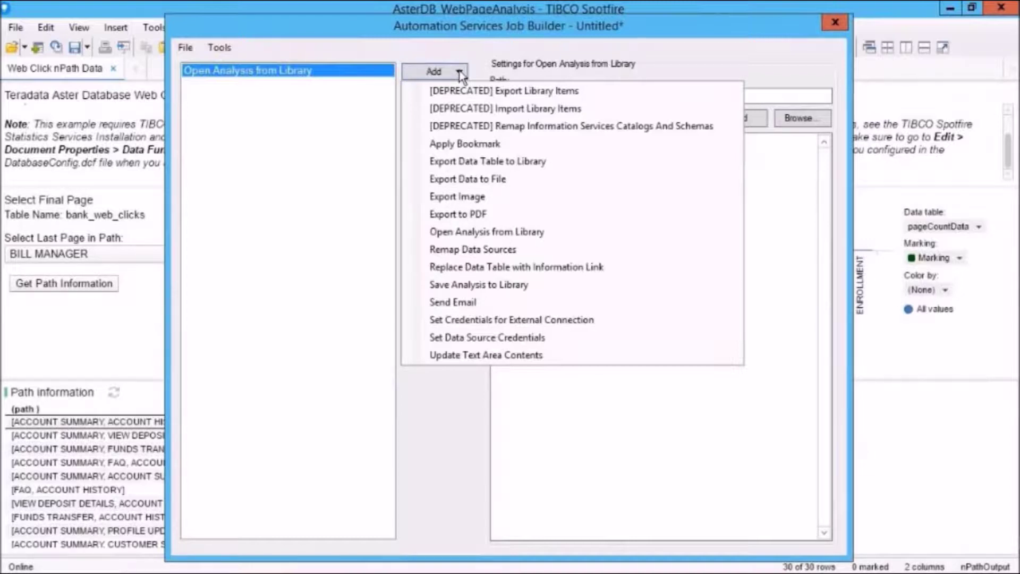
pyautogui.click(471, 214)
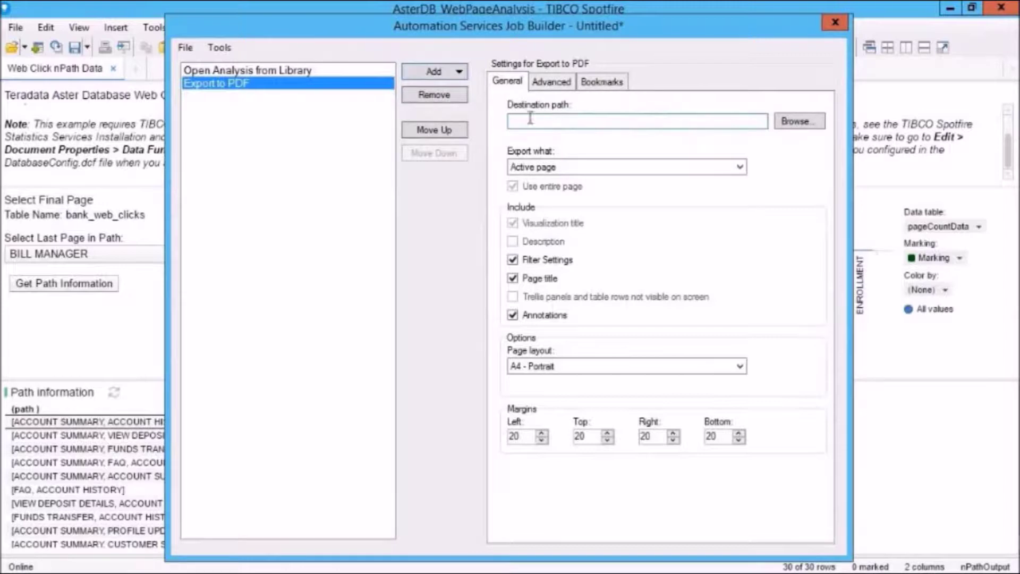
pyautogui.click(798, 122)
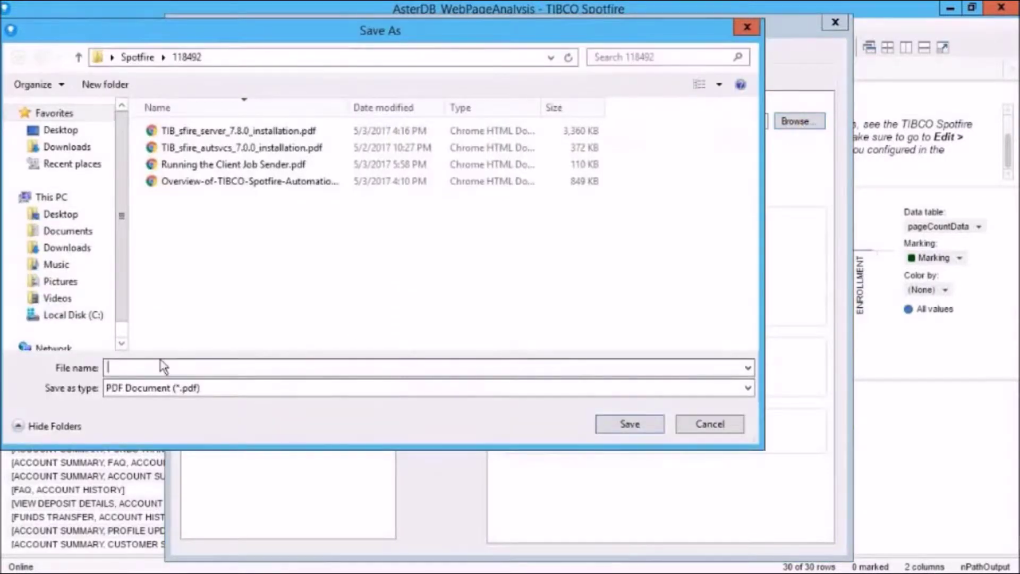
pyautogui.write('Aster')
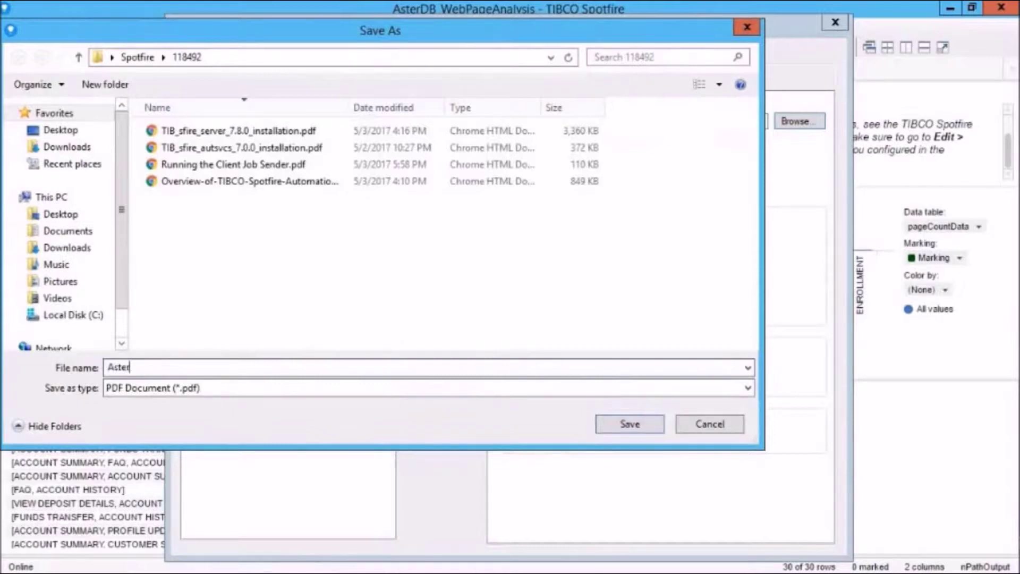
pyautogui.write(' Visualization')
pyautogui.click(629, 423)
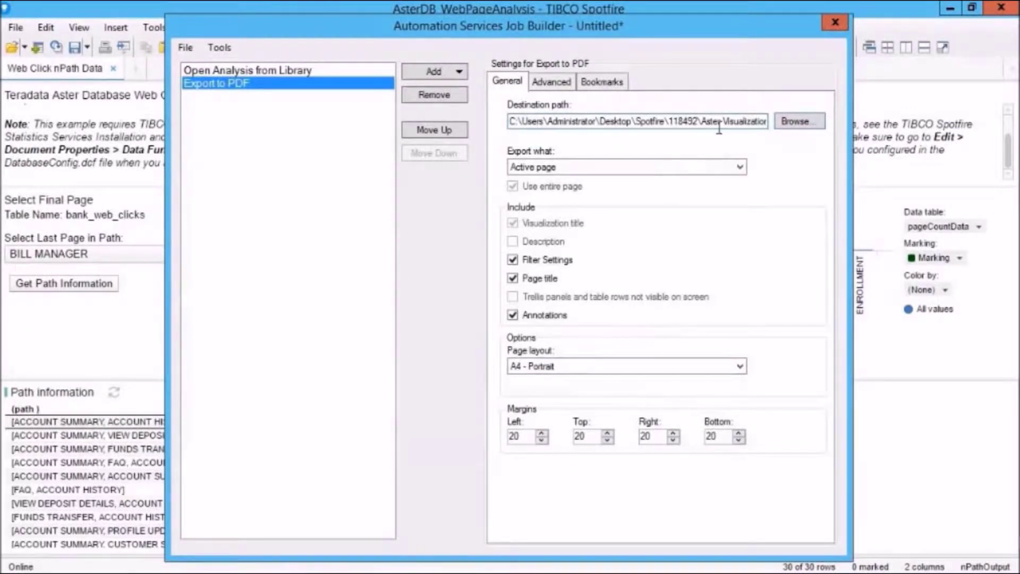
pyautogui.click(740, 168)
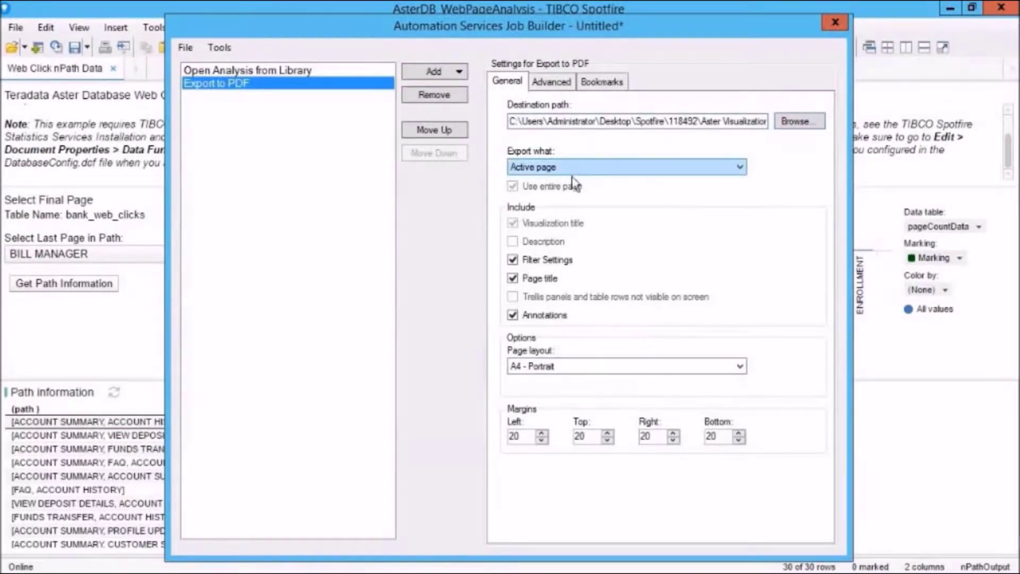
pyautogui.click(740, 167)
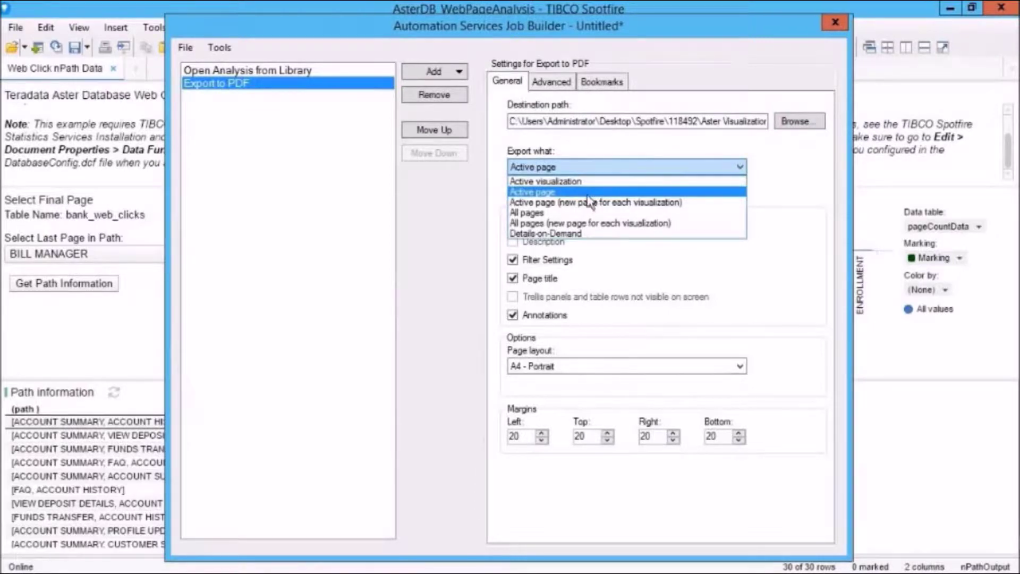
pyautogui.click(785, 184)
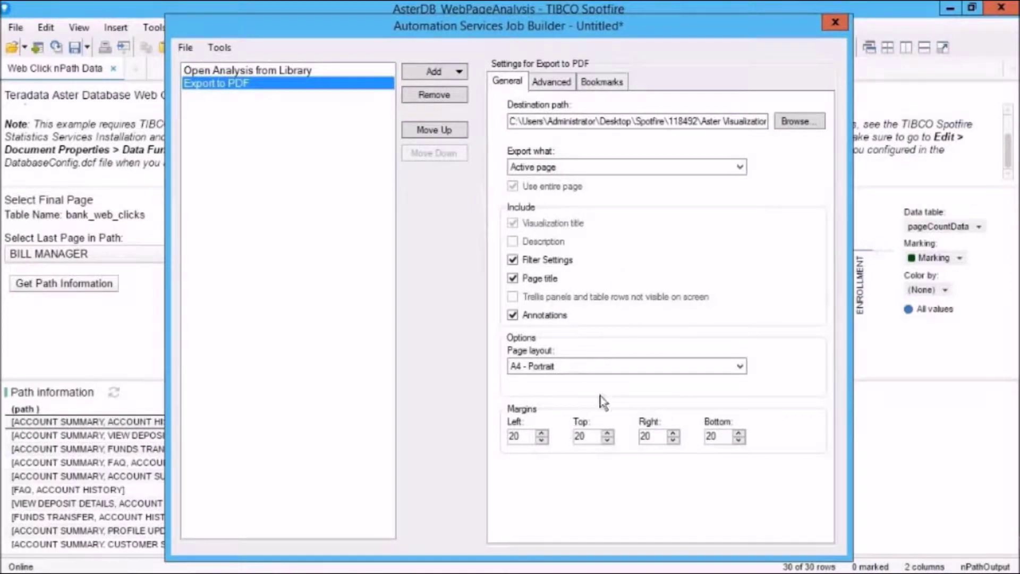
pyautogui.click(555, 84)
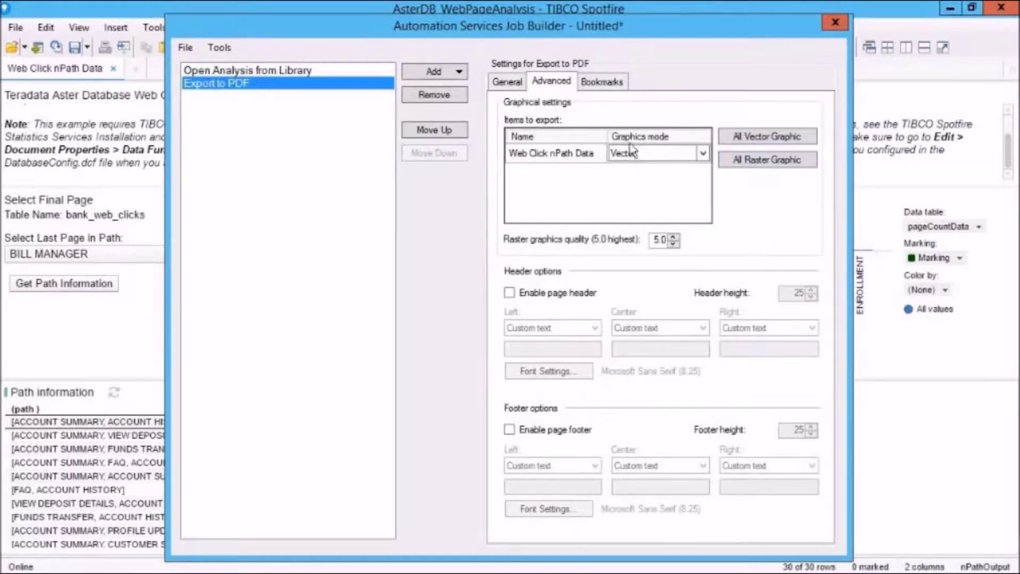
pyautogui.click(607, 87)
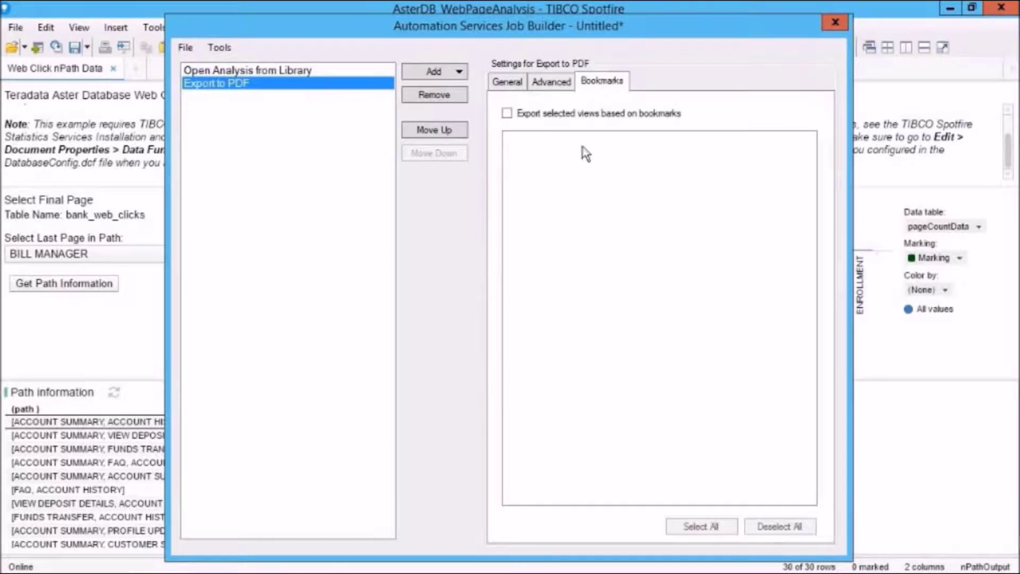
pyautogui.click(510, 84)
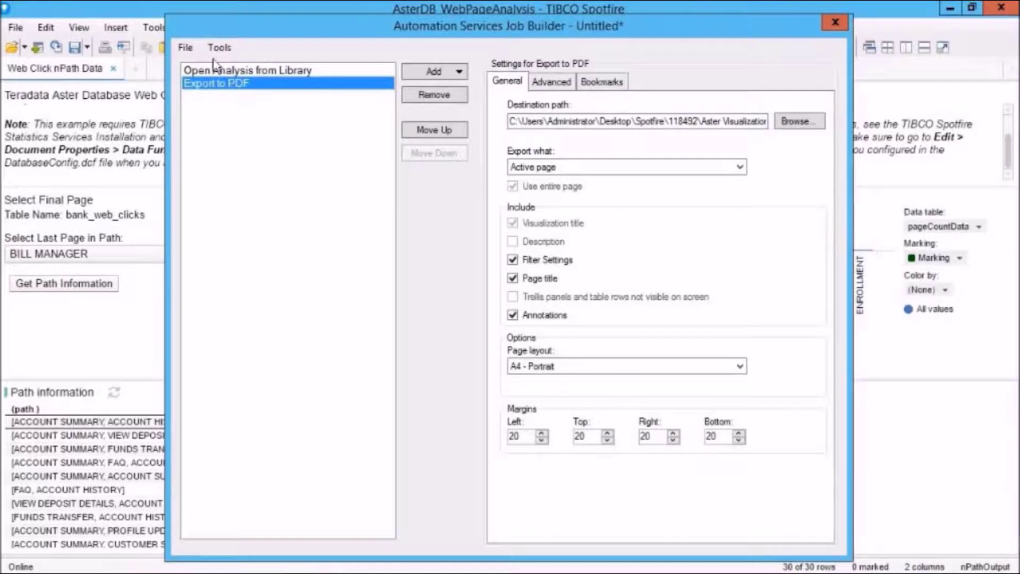
# Save the job under the file name 'myjob' in the 118492 folder
pyautogui.click(185, 47)
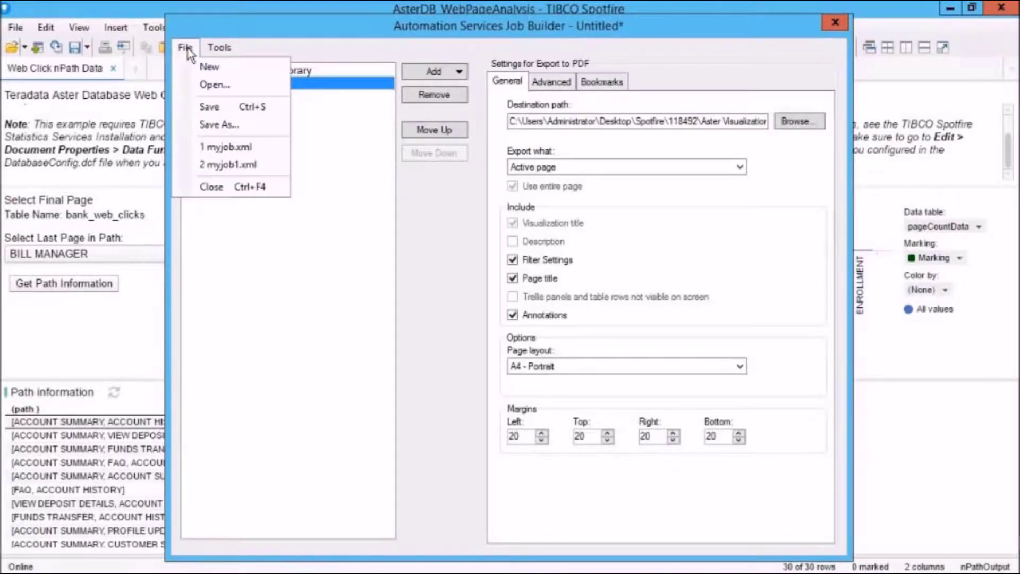
pyautogui.click(228, 109)
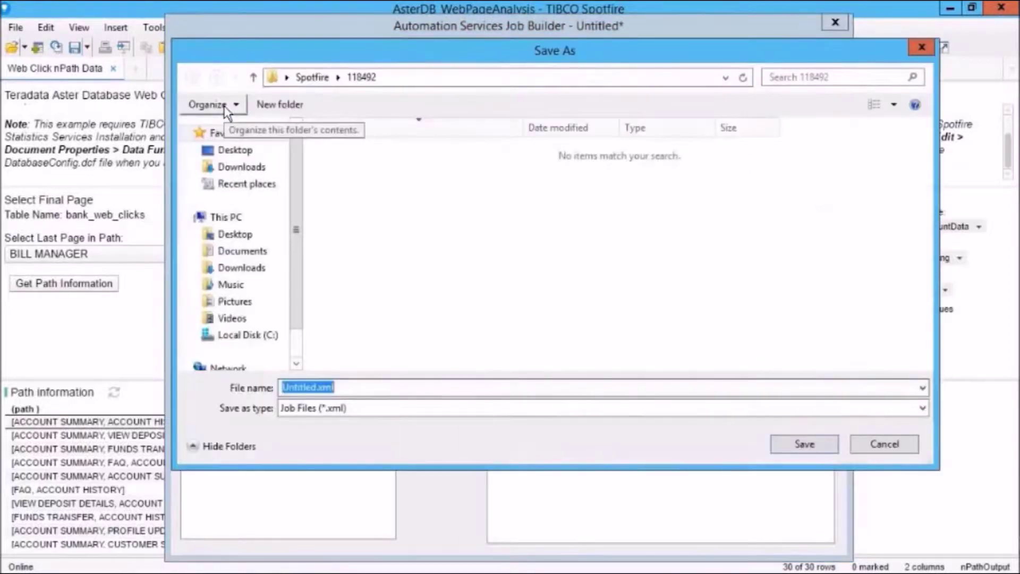
pyautogui.write('myjob')
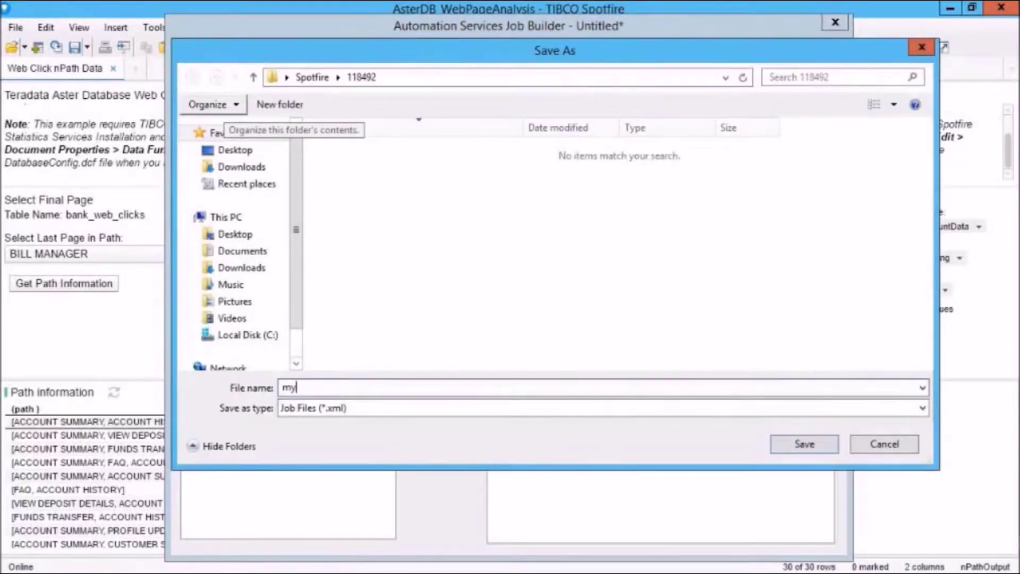
pyautogui.click(821, 445)
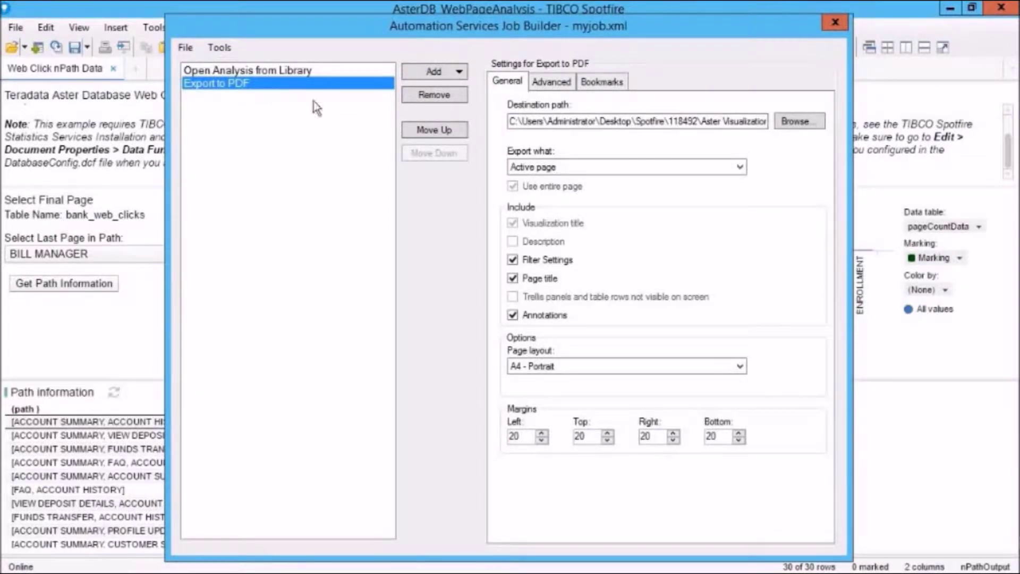
# Close and relaunch the Automation Services Job Builder
pyautogui.click(835, 24)
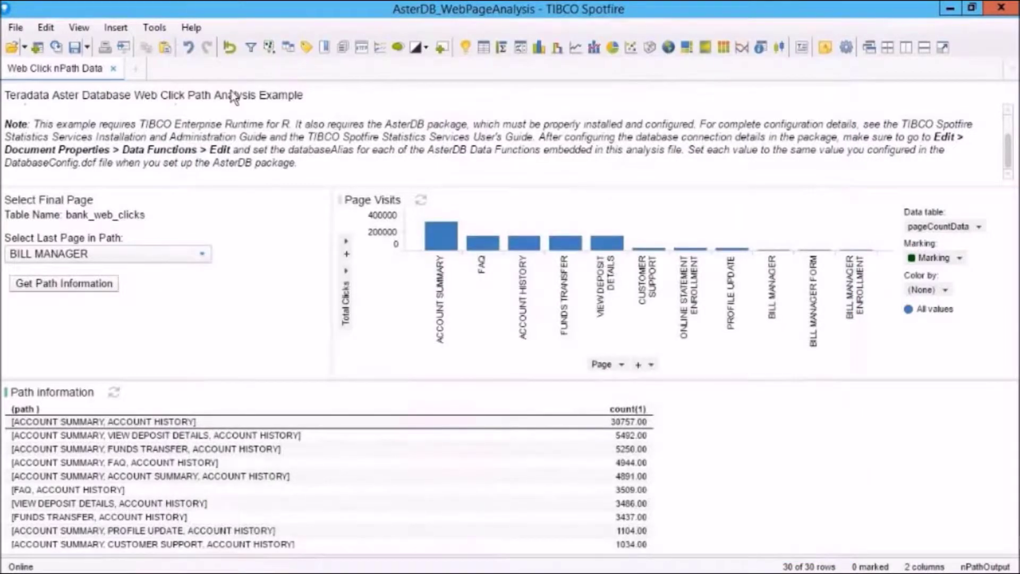
pyautogui.click(154, 34)
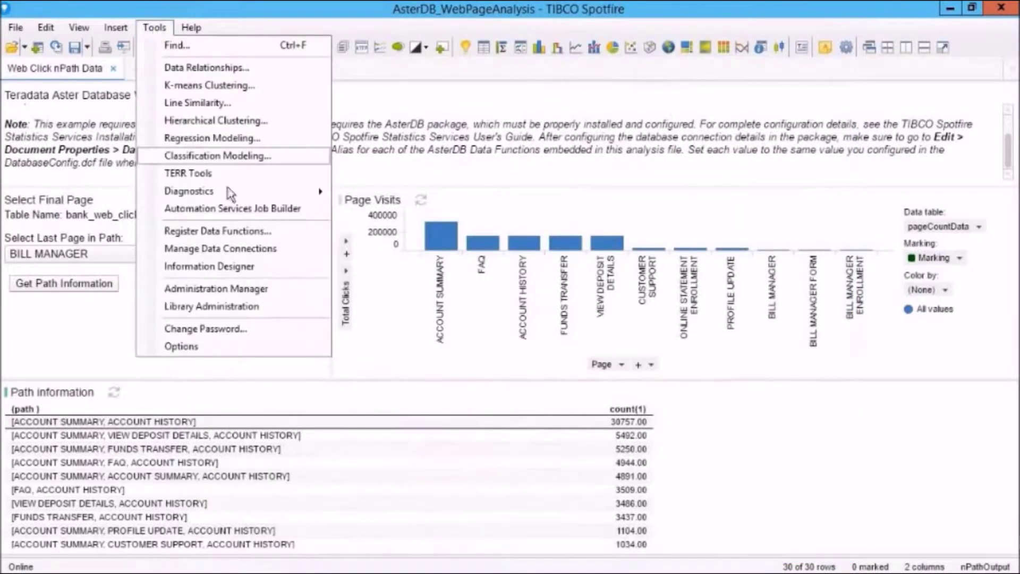
pyautogui.click(280, 219)
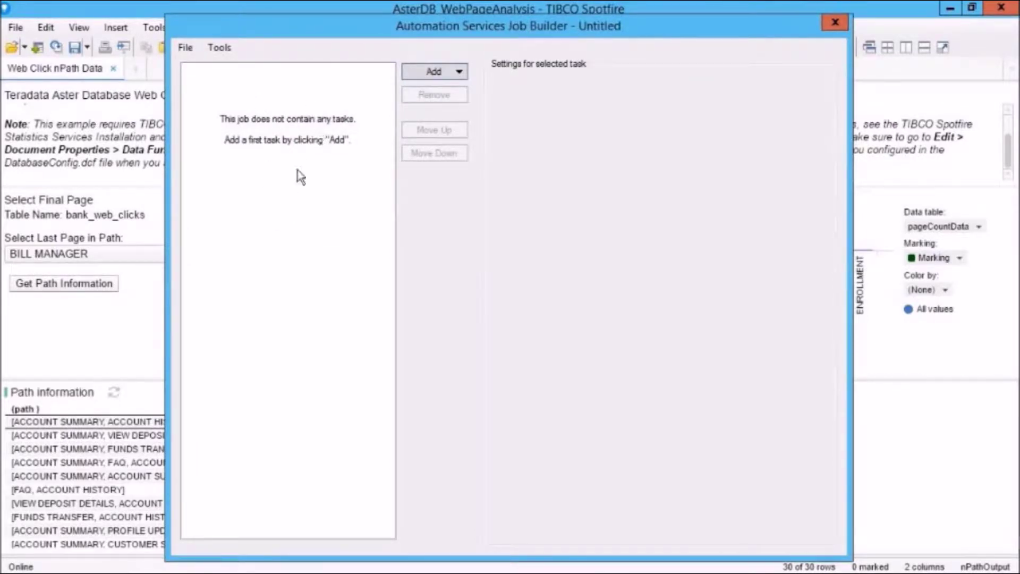
# Load myjob.xml into the Job Builder and bring up its 118492 folder
pyautogui.click(195, 47)
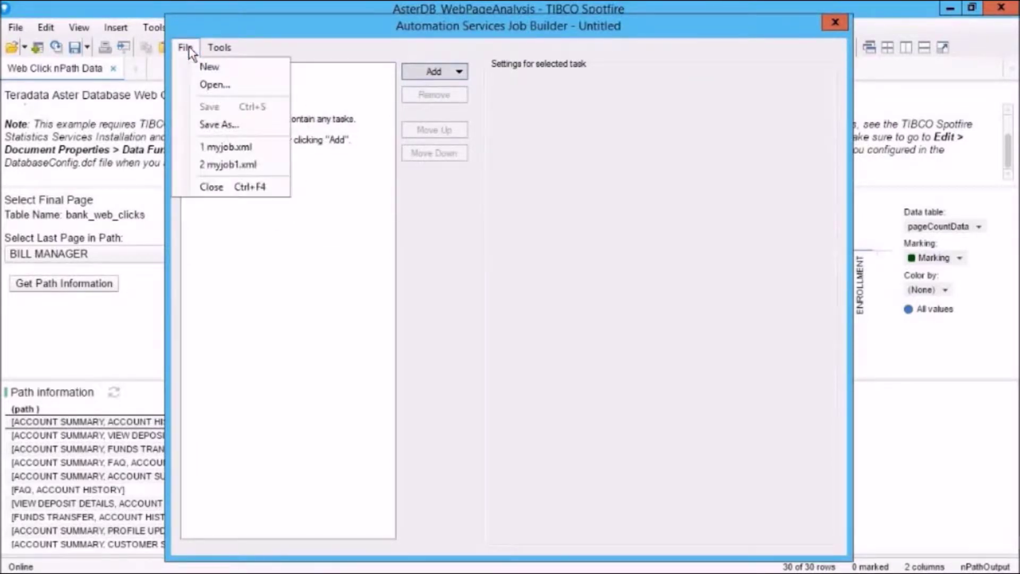
pyautogui.click(215, 91)
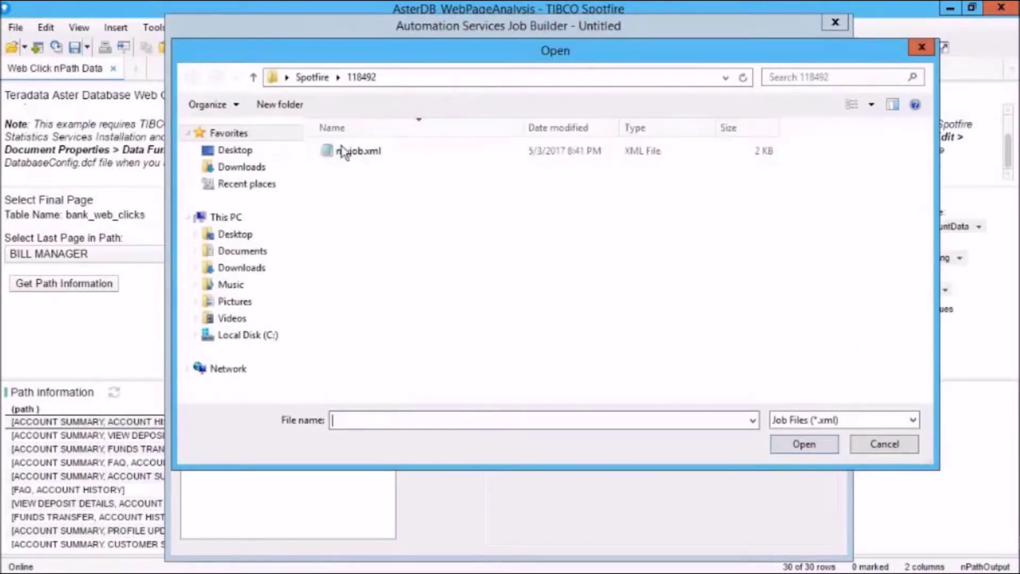
pyautogui.click(347, 152)
pyautogui.click(795, 449)
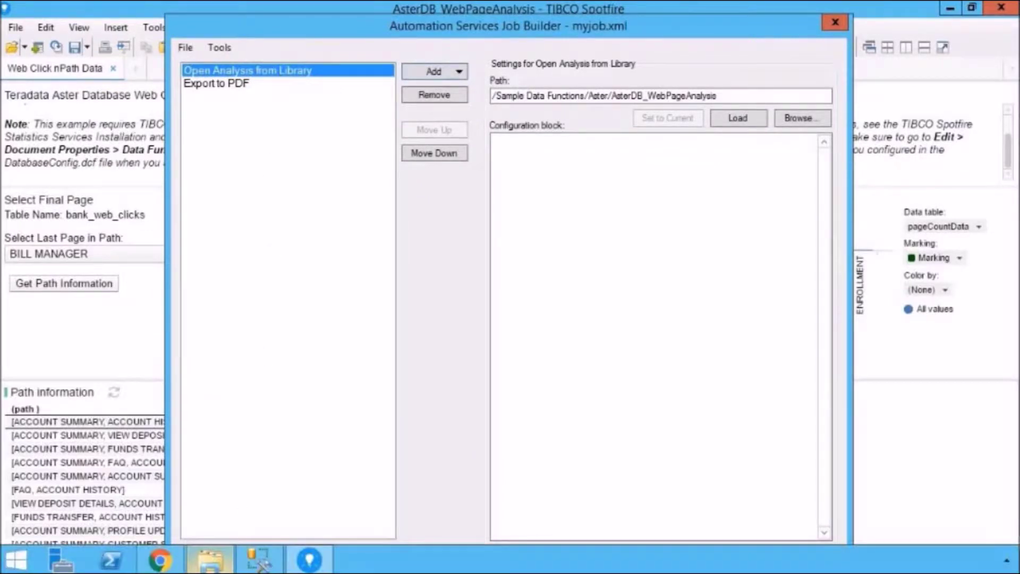
pyautogui.click(210, 560)
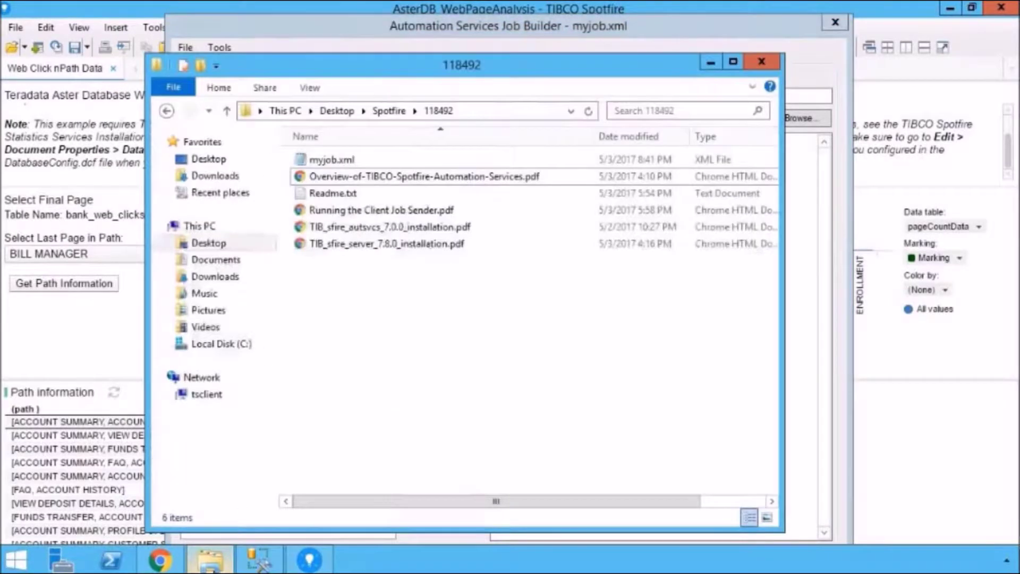
pyautogui.doubleClick(333, 160)
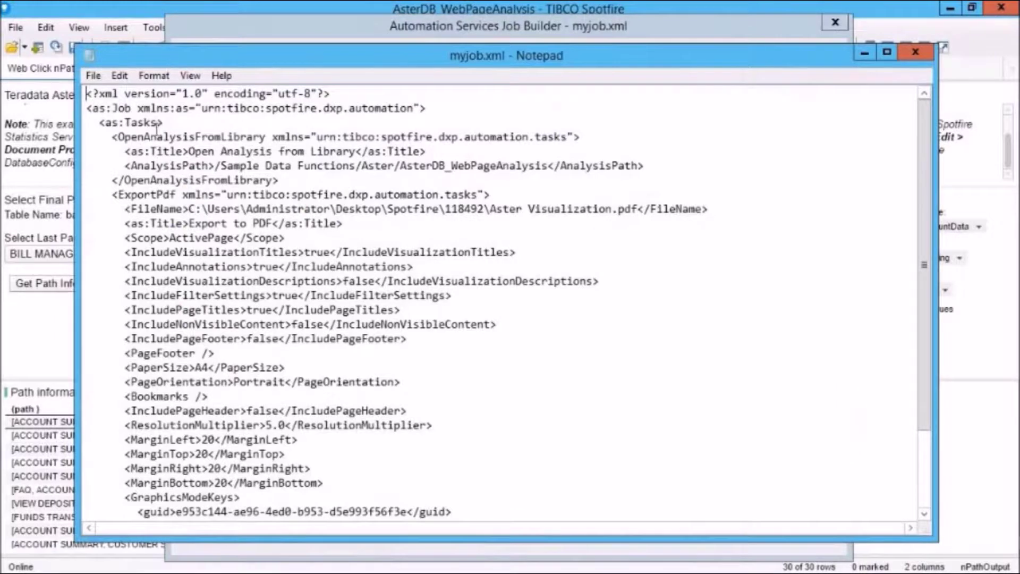
pyautogui.scroll(-3, 215, 319)
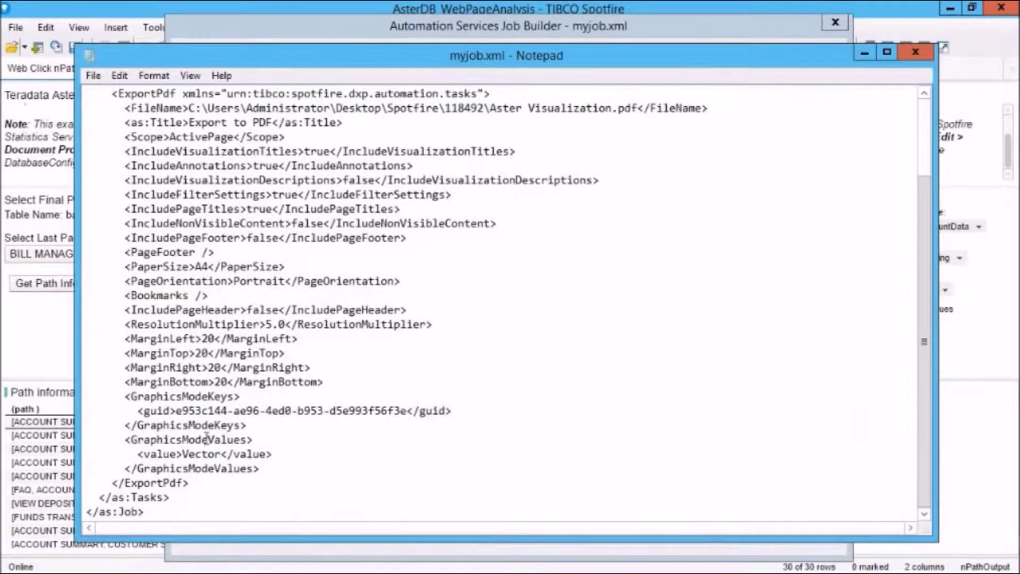
pyautogui.scroll(3, 200, 433)
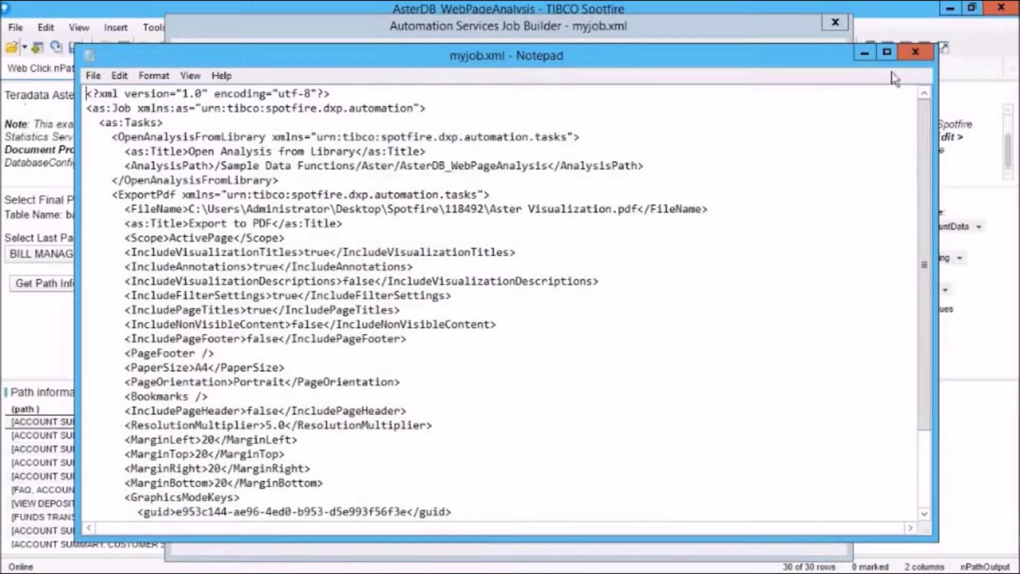
pyautogui.click(913, 53)
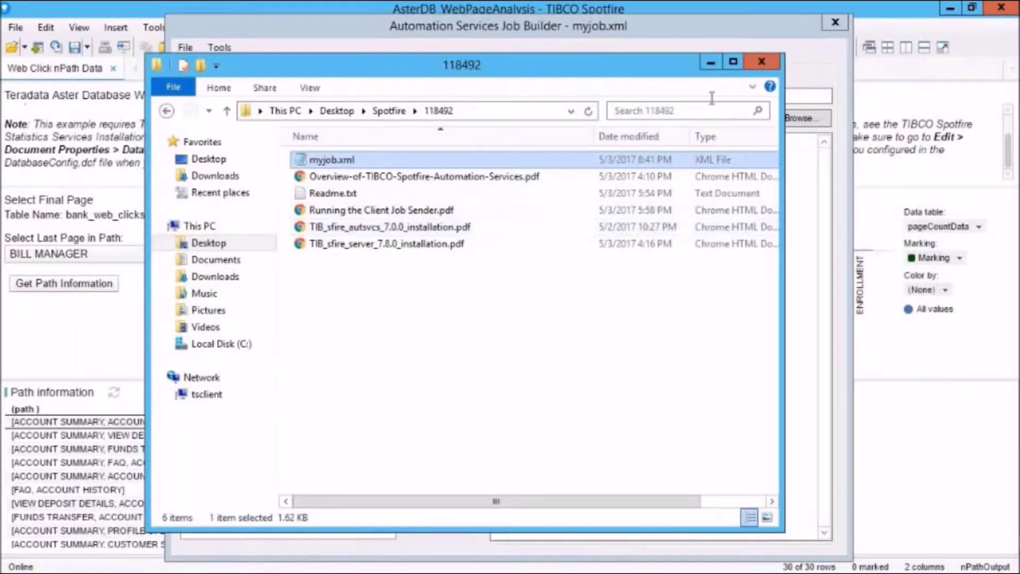
# Move the Export to PDF task above Open Analysis from Library
pyautogui.click(711, 62)
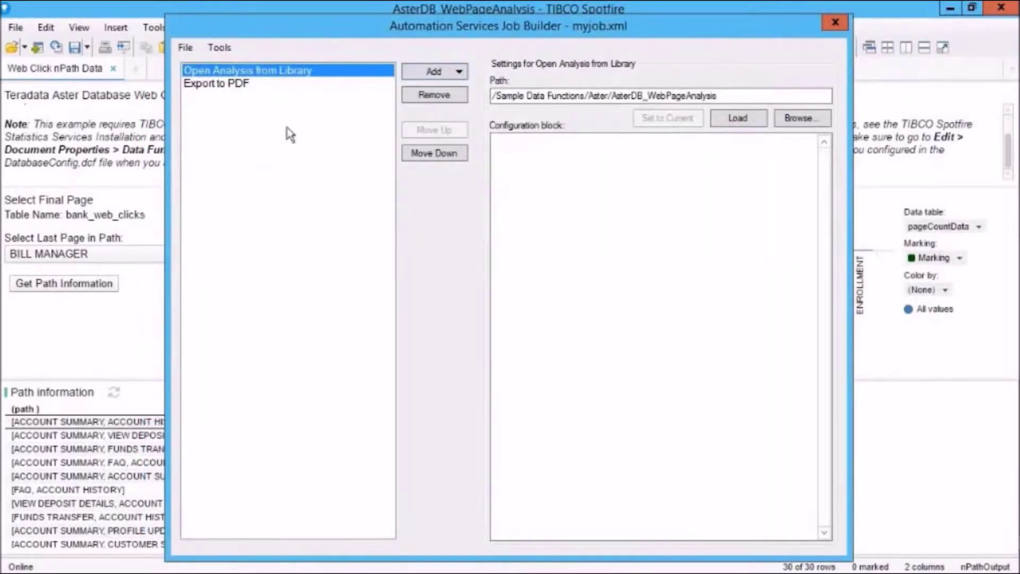
pyautogui.click(219, 48)
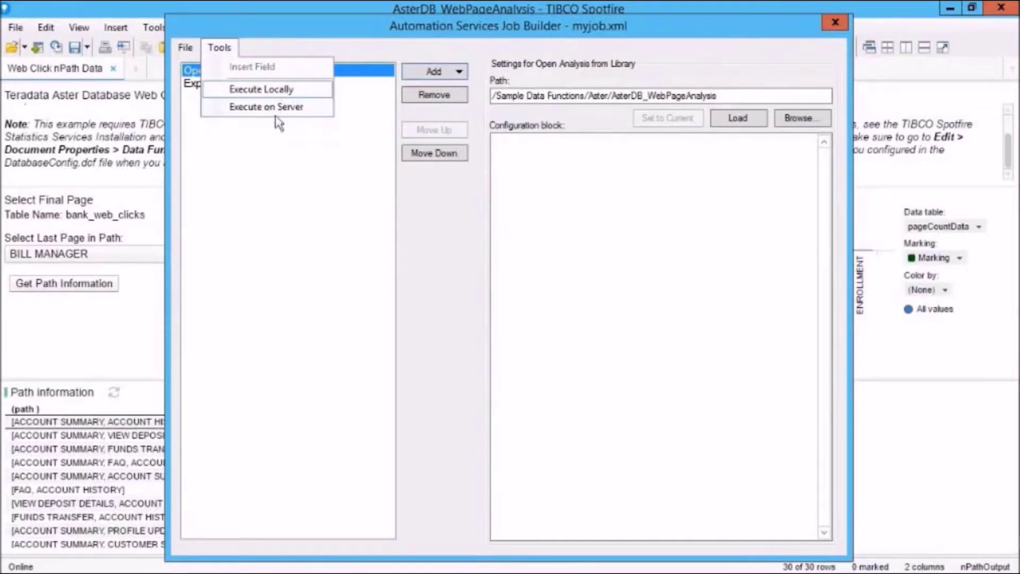
pyautogui.click(295, 167)
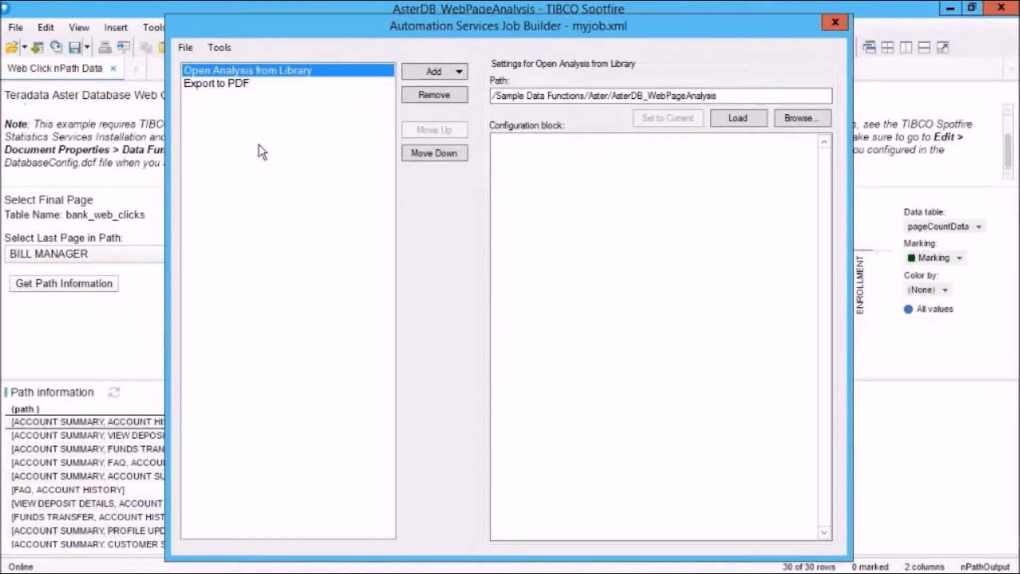
pyautogui.click(236, 89)
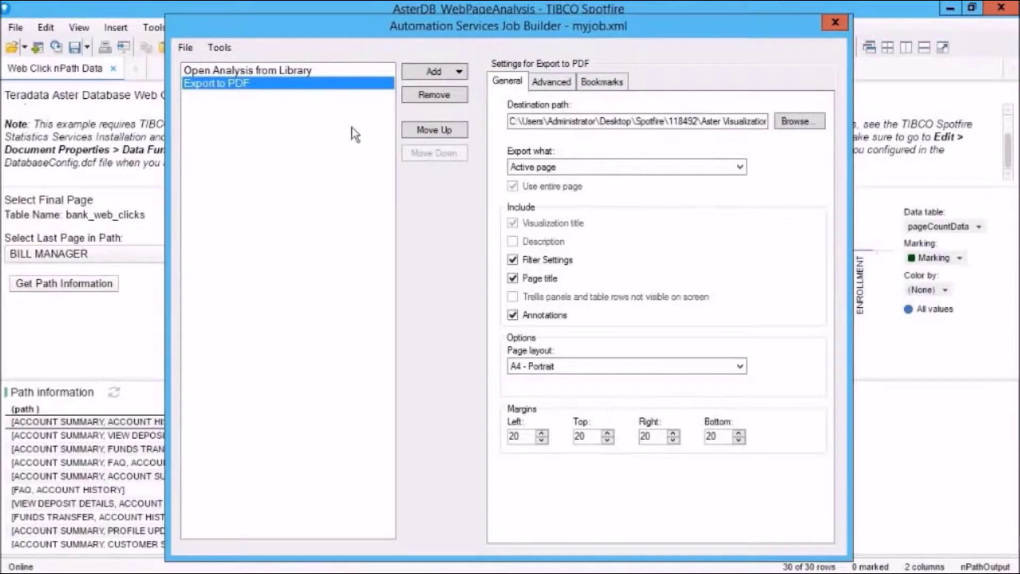
pyautogui.click(434, 130)
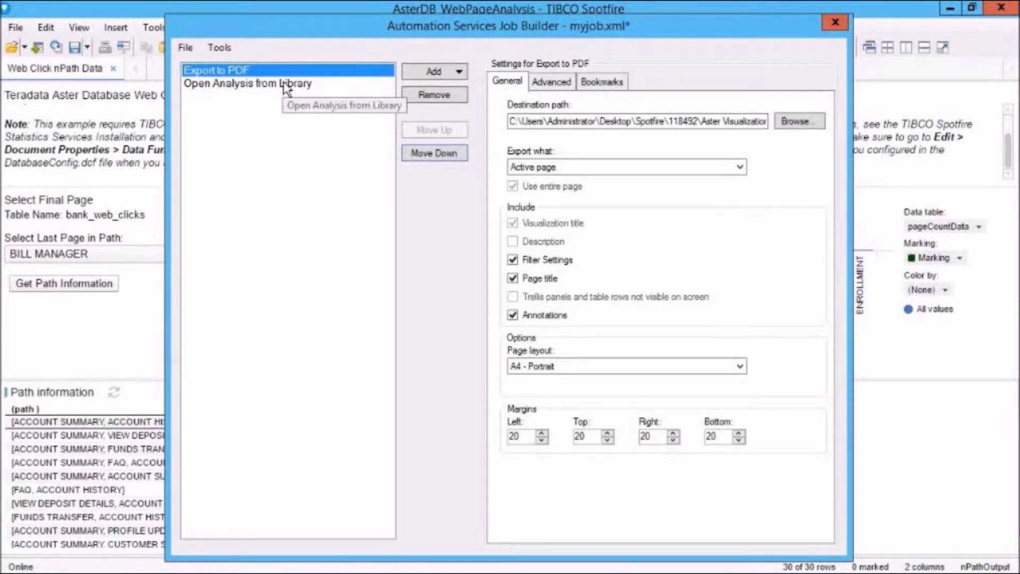
pyautogui.click(220, 49)
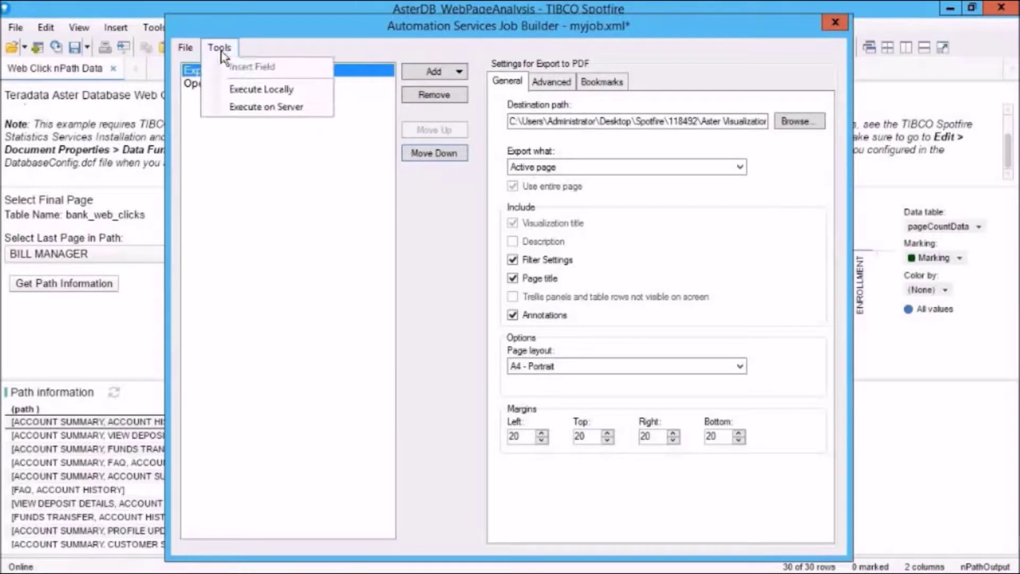
# Run the job on the server and close the 'No analysis loaded' failure report
pyautogui.click(277, 110)
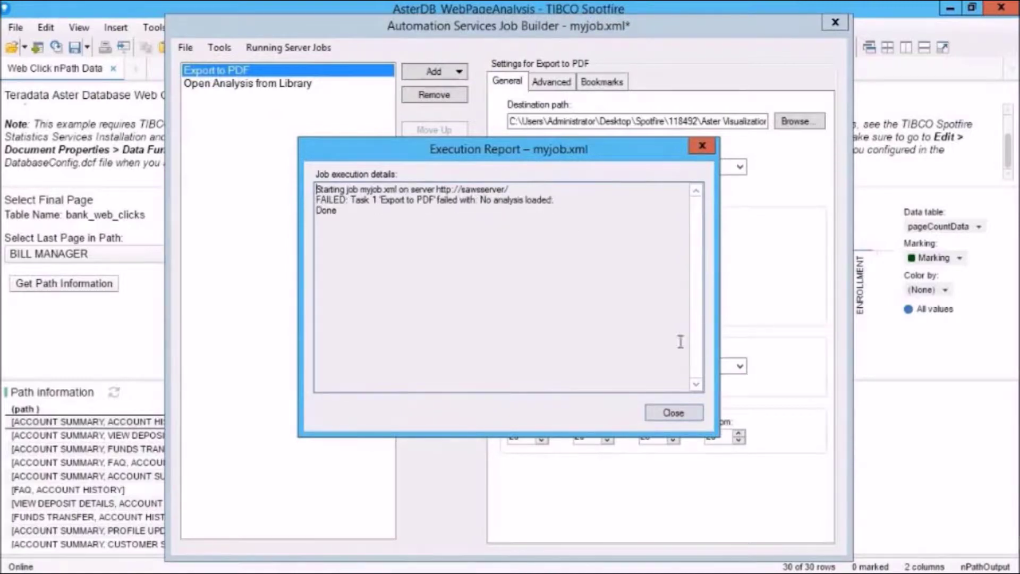
pyautogui.click(674, 414)
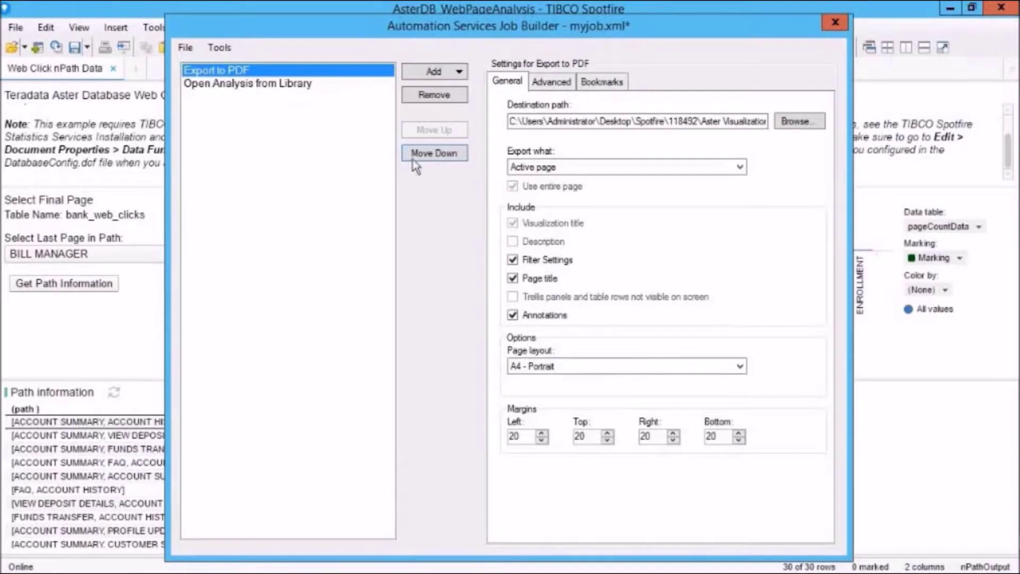
# Move Export to PDF back after Open Analysis and rerun the job successfully on the server
pyautogui.click(427, 154)
pyautogui.click(220, 49)
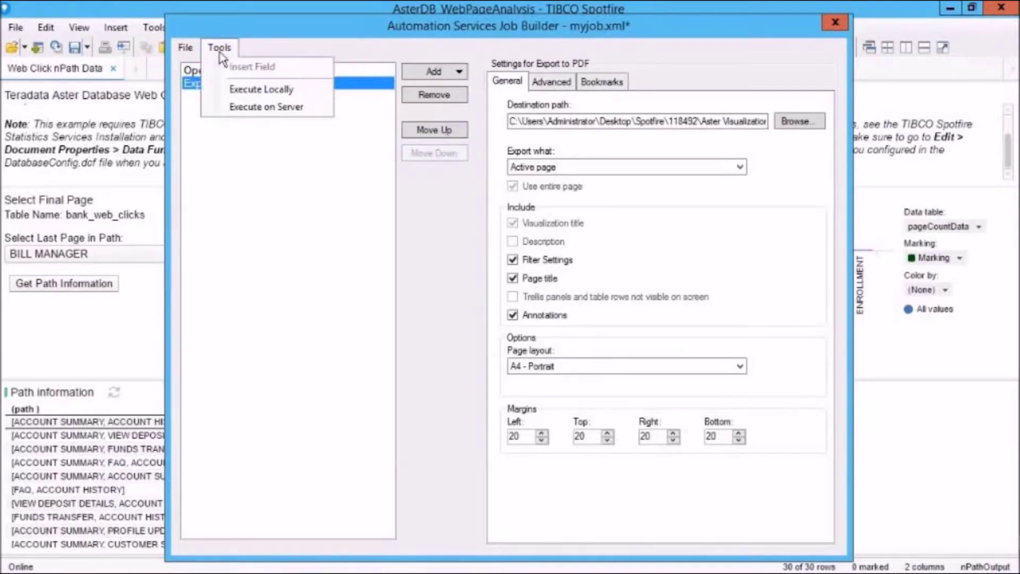
pyautogui.click(266, 108)
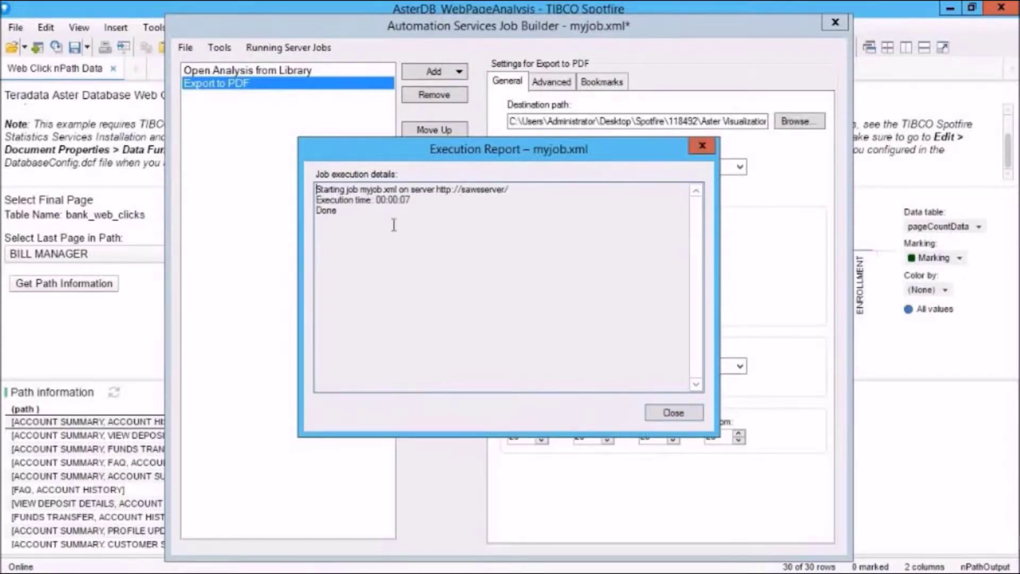
pyautogui.click(675, 415)
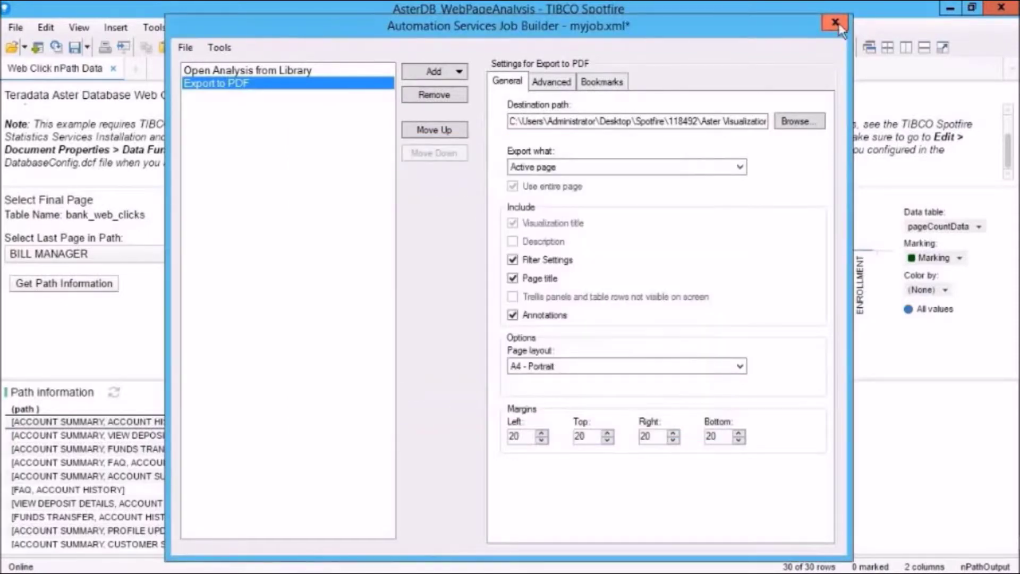
# Close the Job Builder, saving changes over the existing myjob.xml
pyautogui.click(835, 22)
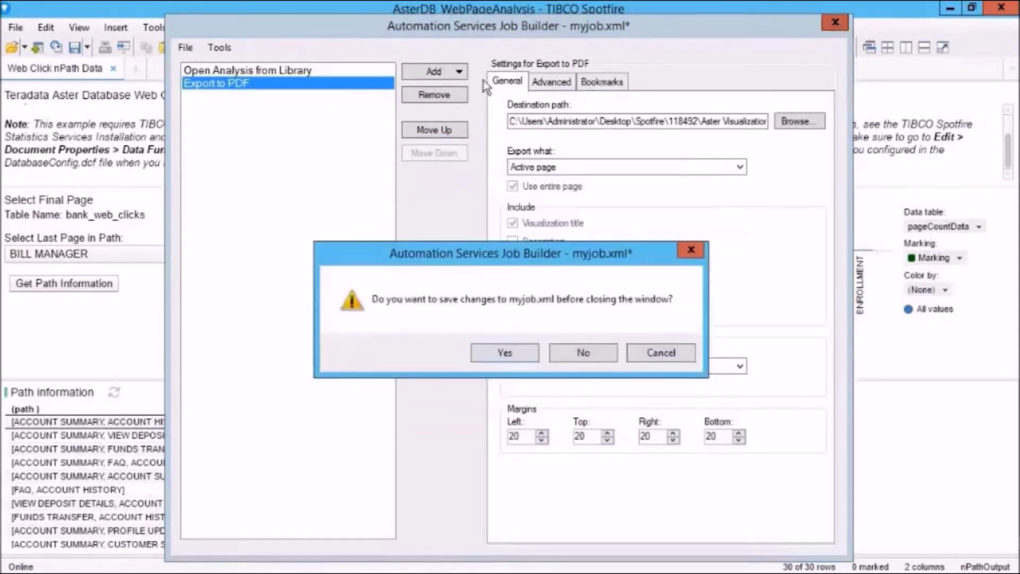
pyautogui.click(505, 353)
pyautogui.click(807, 444)
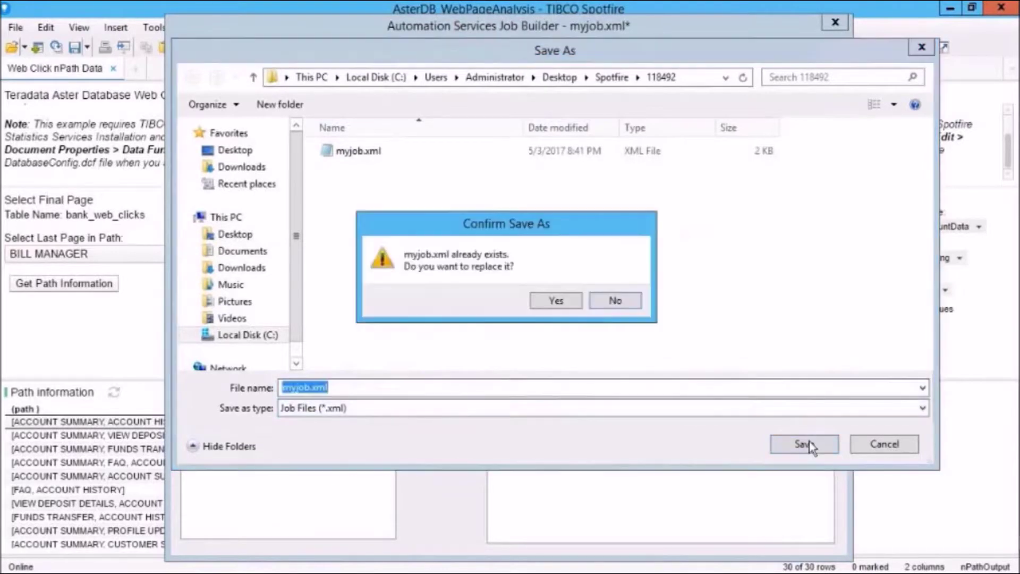
pyautogui.click(557, 300)
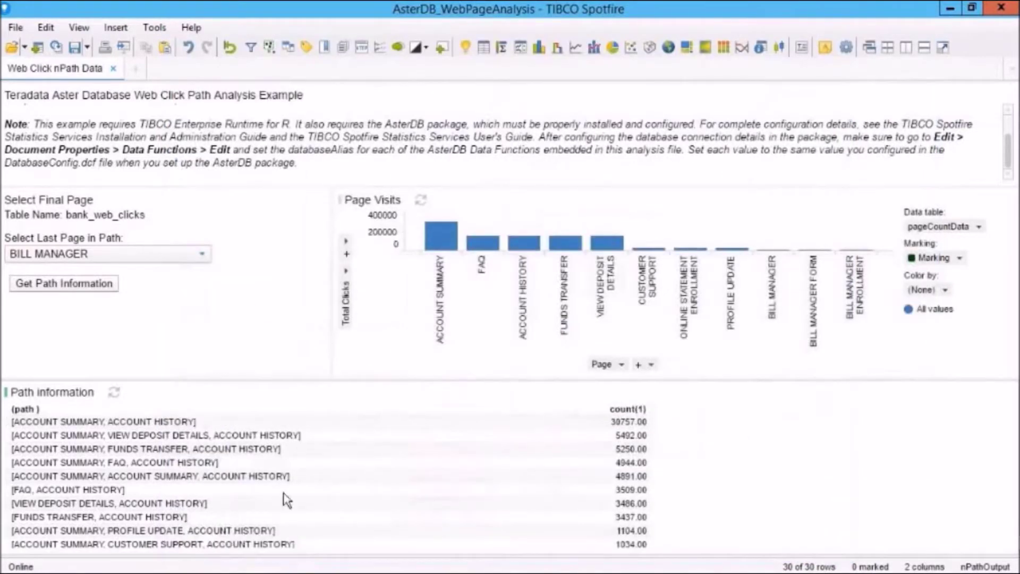
pyautogui.click(210, 560)
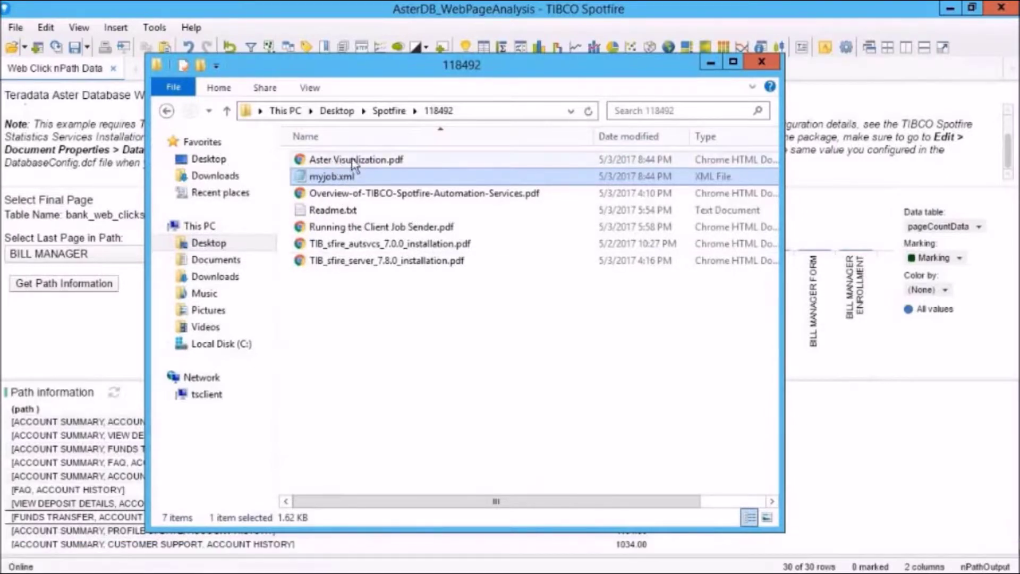
# Open the exported Aster Visualization.pdf from the 118492 folder
pyautogui.doubleClick(372, 166)
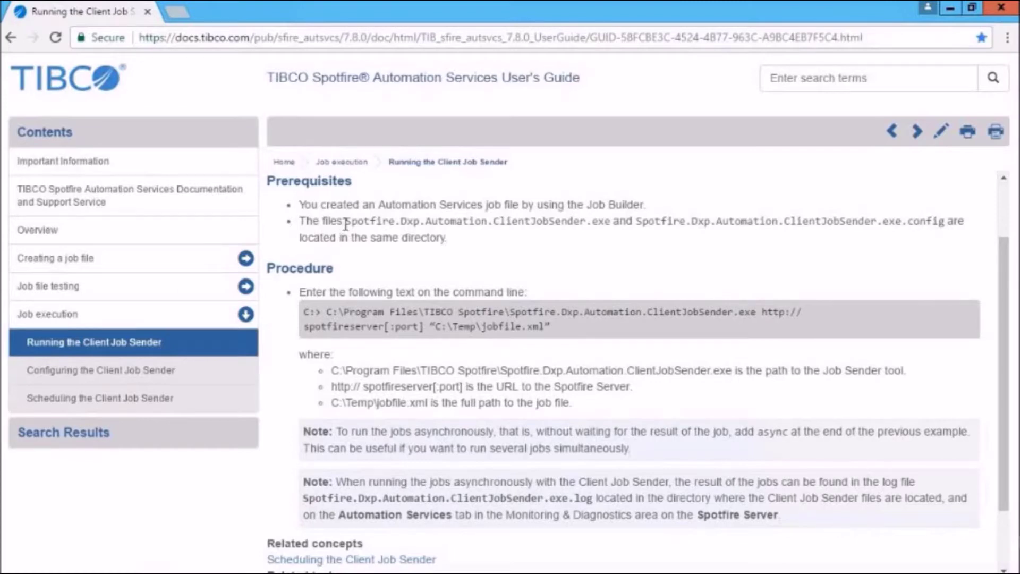
pyautogui.moveTo(345, 222); pyautogui.dragTo(944, 221)
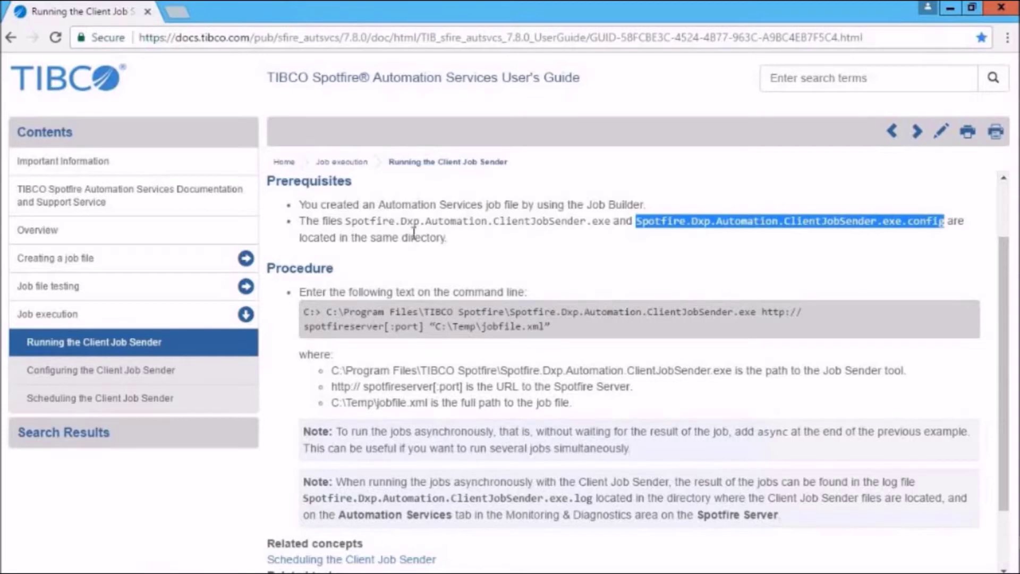
pyautogui.click(404, 206)
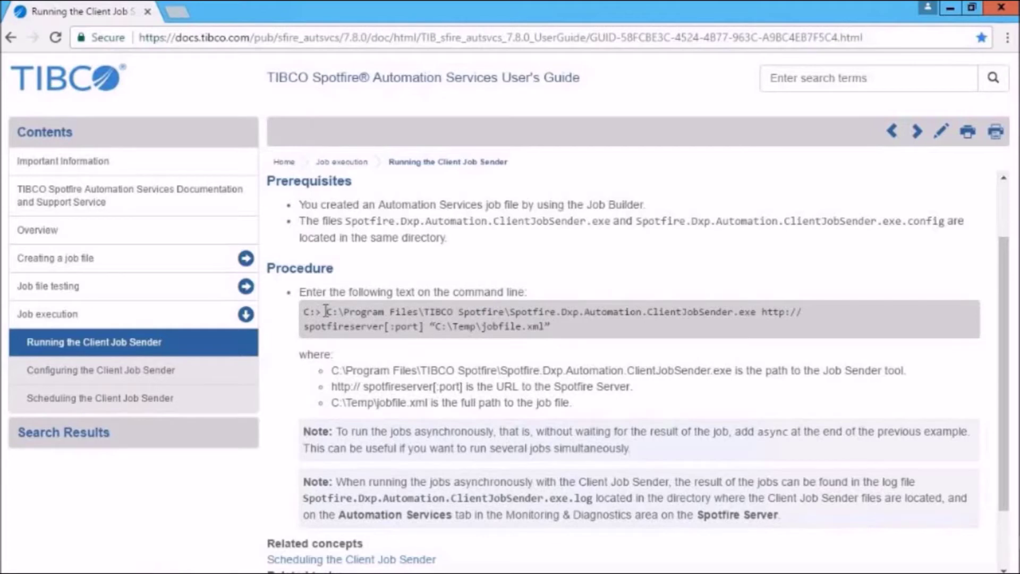
pyautogui.moveTo(325, 311); pyautogui.dragTo(553, 328)
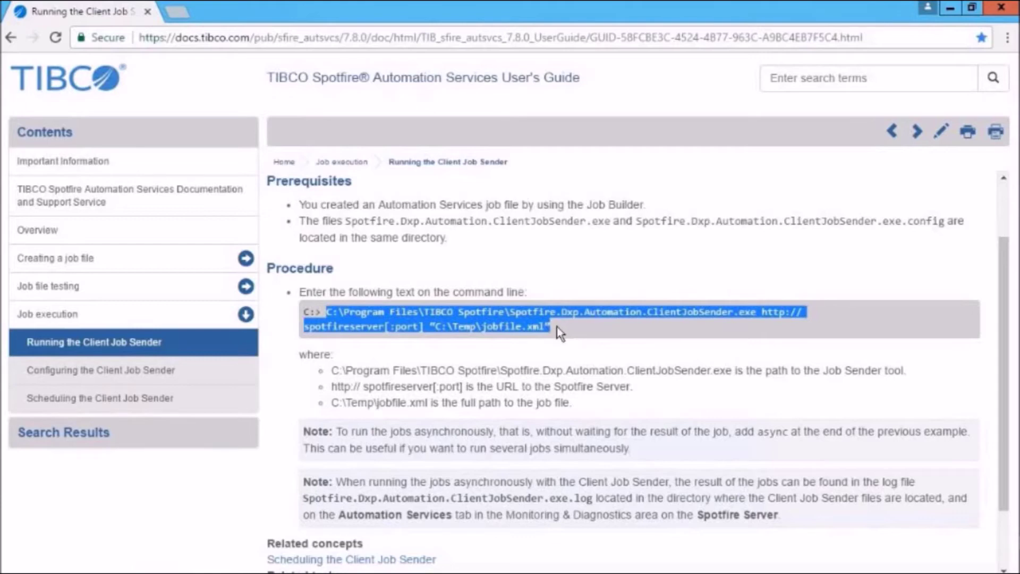
pyautogui.click(557, 326)
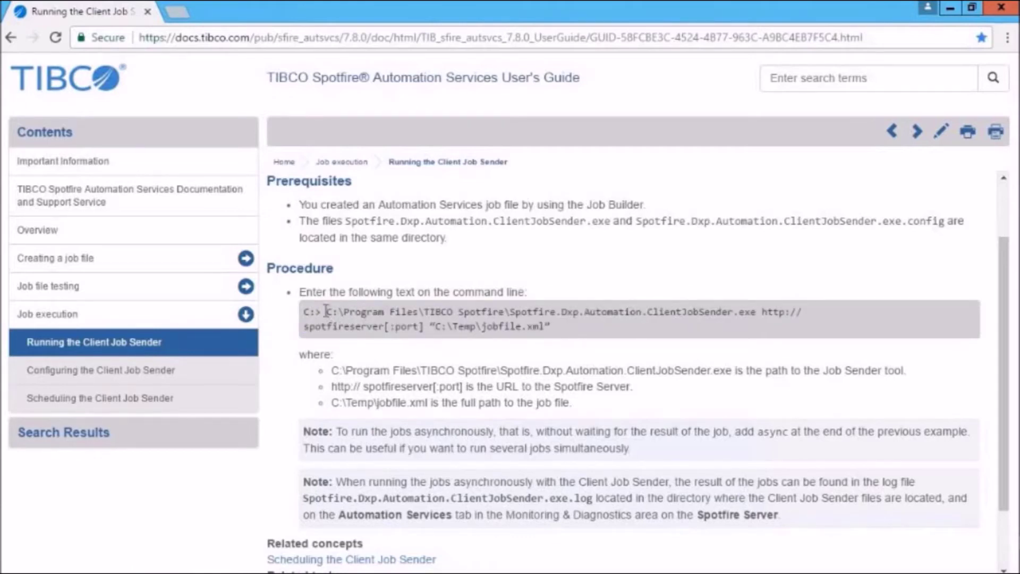
pyautogui.moveTo(329, 311); pyautogui.dragTo(755, 313)
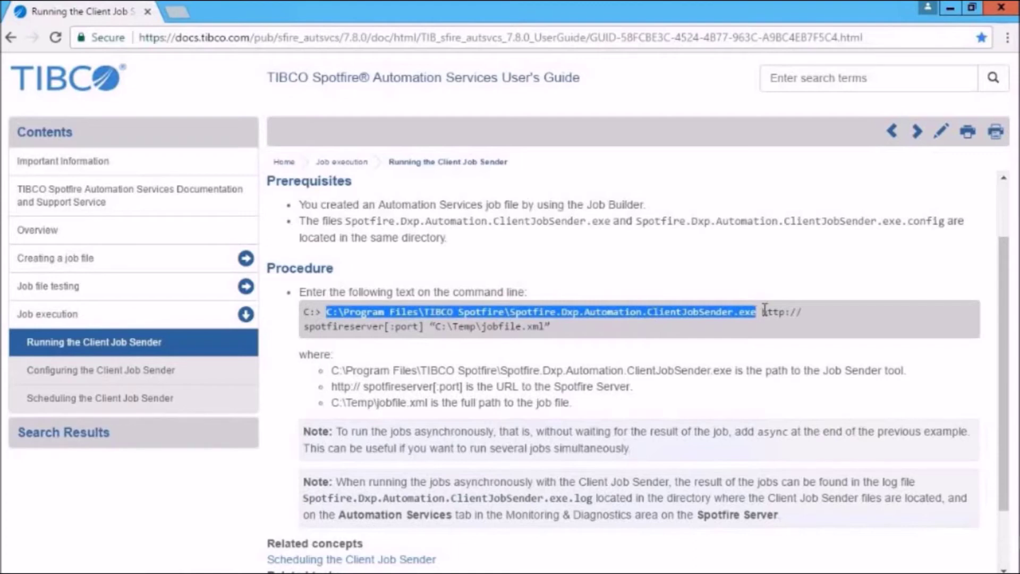
pyautogui.moveTo(762, 312); pyautogui.dragTo(425, 325)
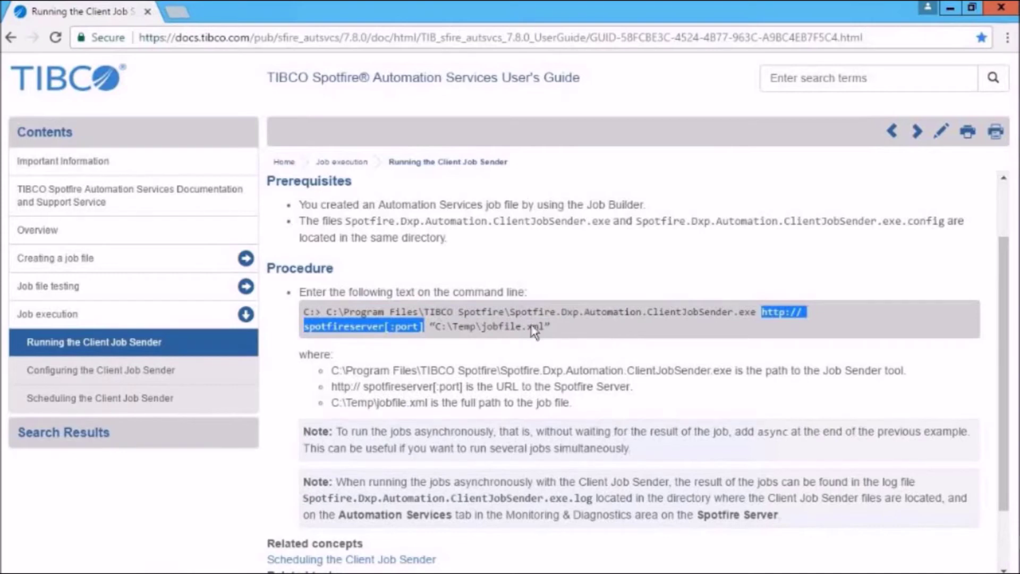
pyautogui.click(426, 326)
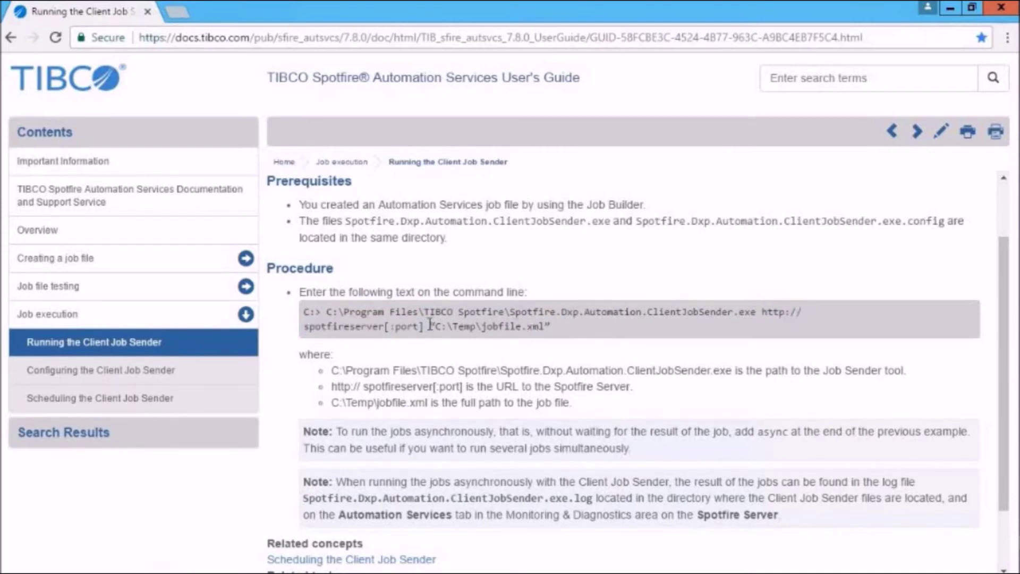
pyautogui.moveTo(430, 326); pyautogui.dragTo(551, 328)
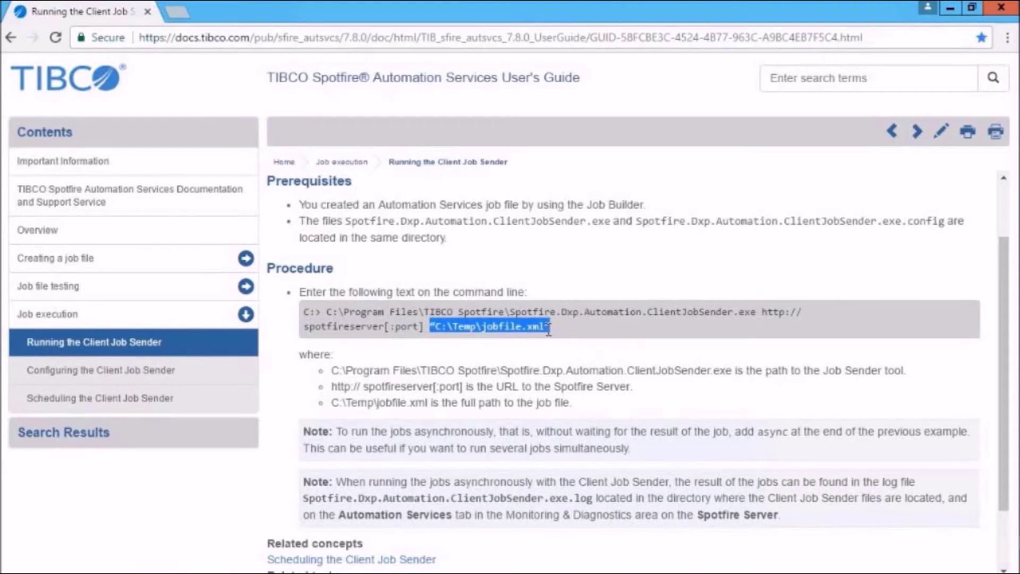
pyautogui.click(482, 370)
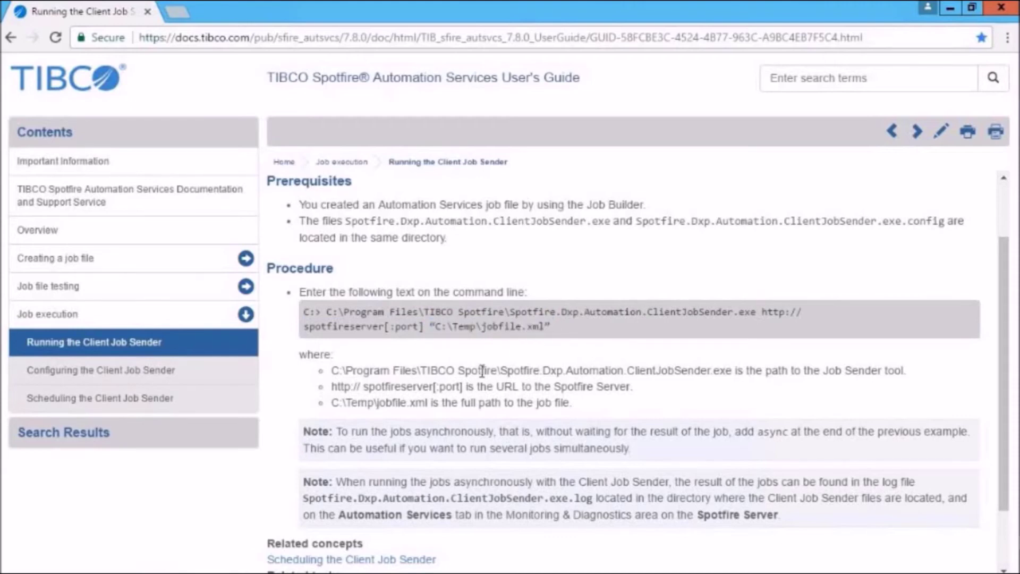